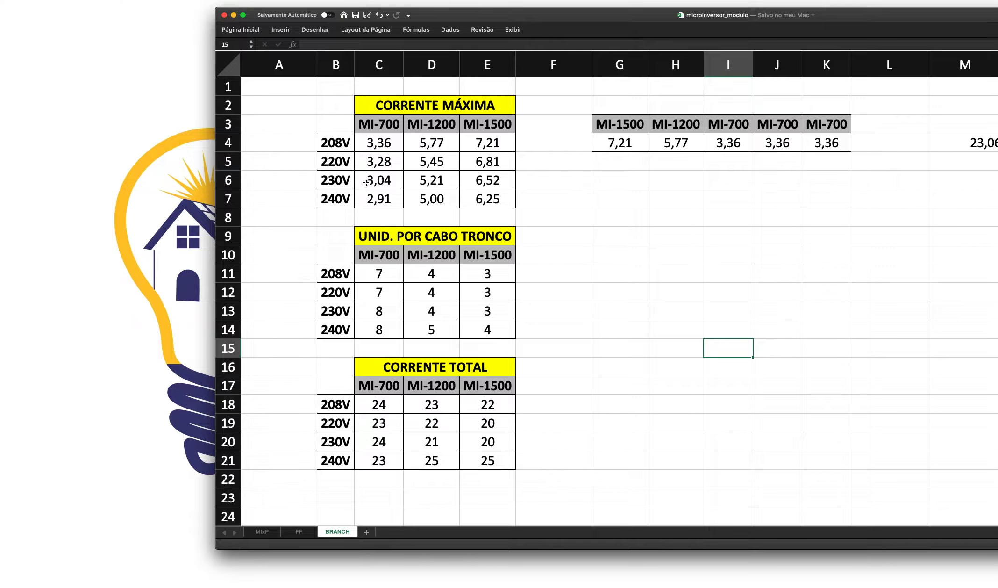
# Step: Examine the MI-700 maximum currents in the CORRENTE MÁXIMA table across the voltage rows from 208V to 240V
pyautogui.click(384, 127)
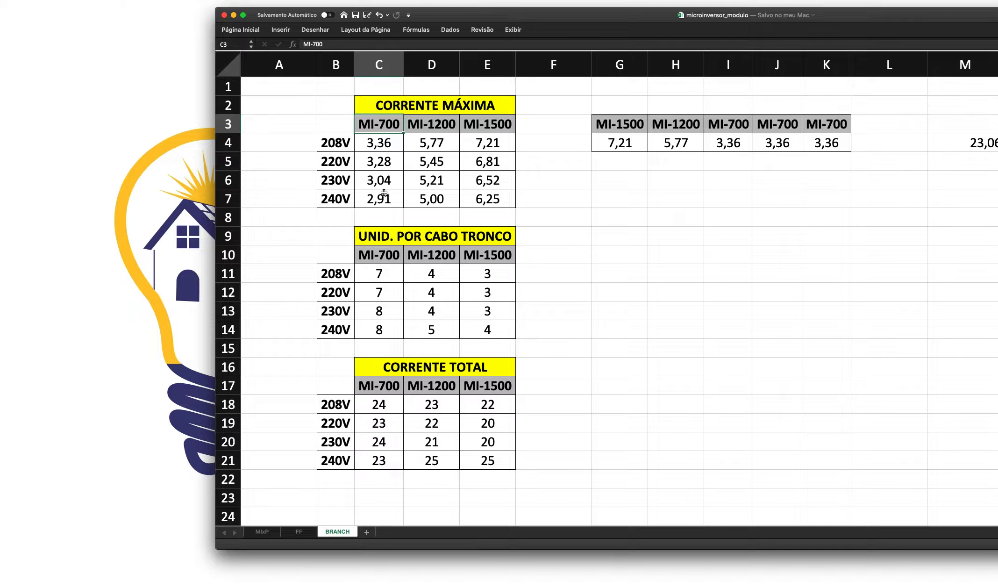
pyautogui.click(337, 143)
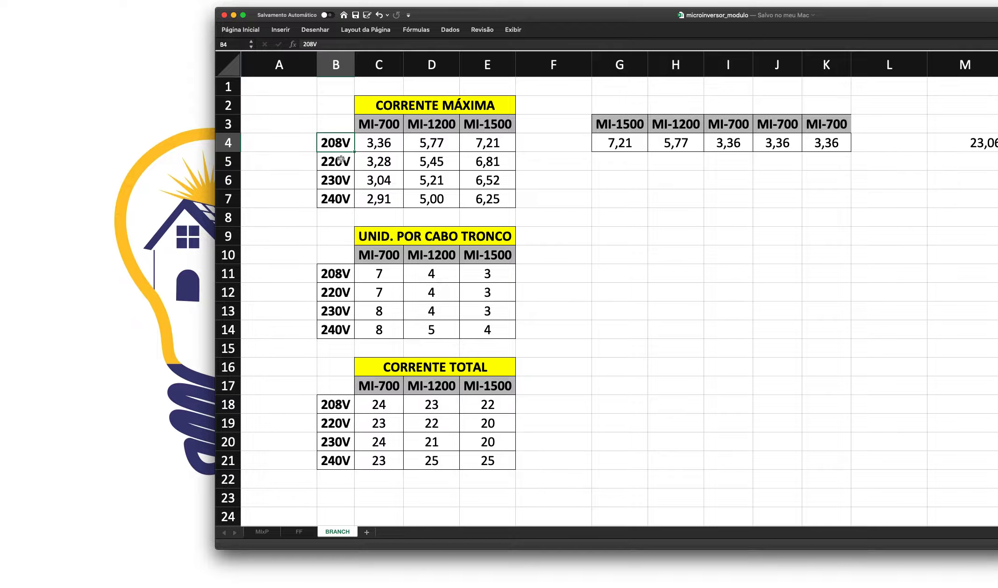
pyautogui.click(342, 160)
pyautogui.click(339, 181)
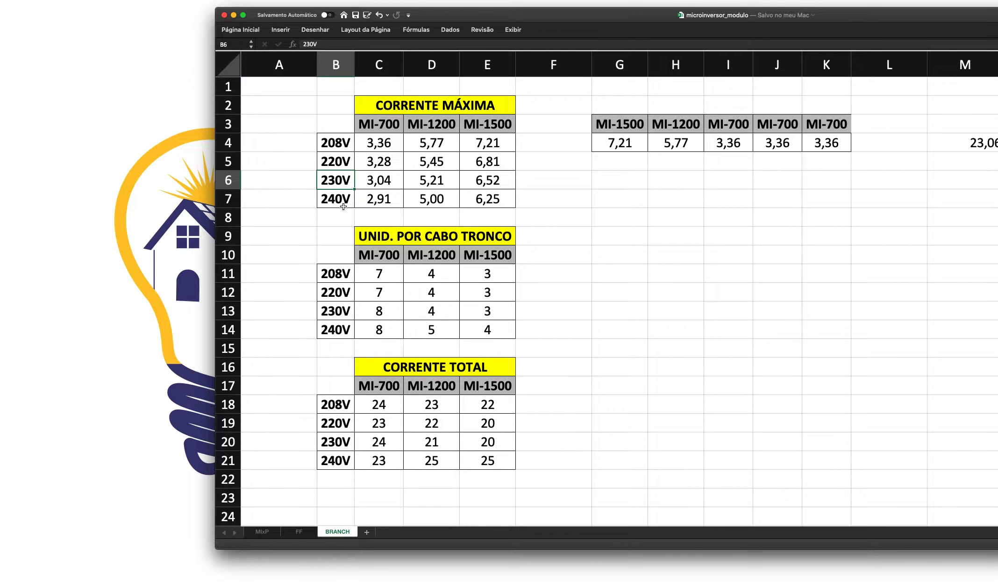
pyautogui.click(342, 200)
pyautogui.click(367, 214)
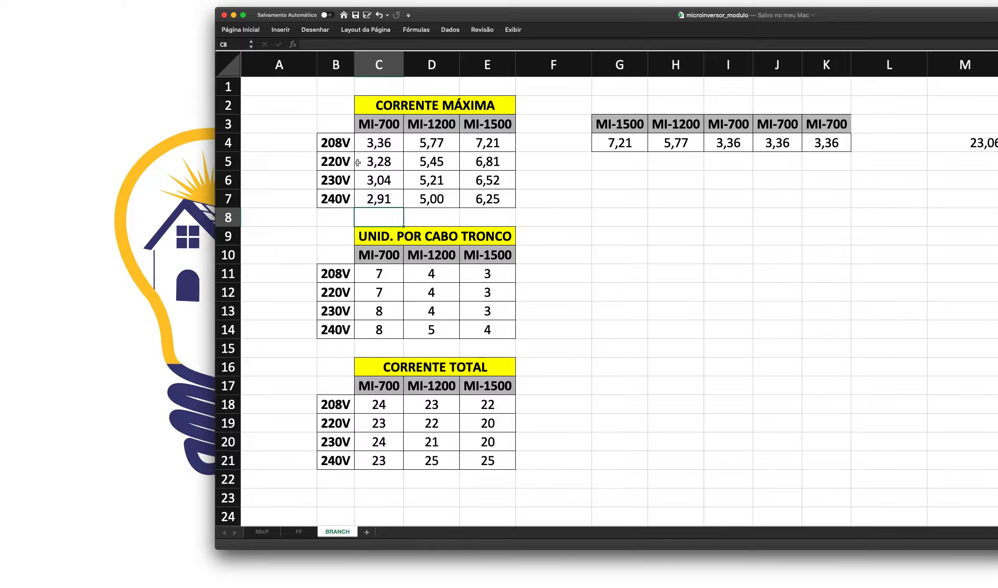
pyautogui.click(368, 145)
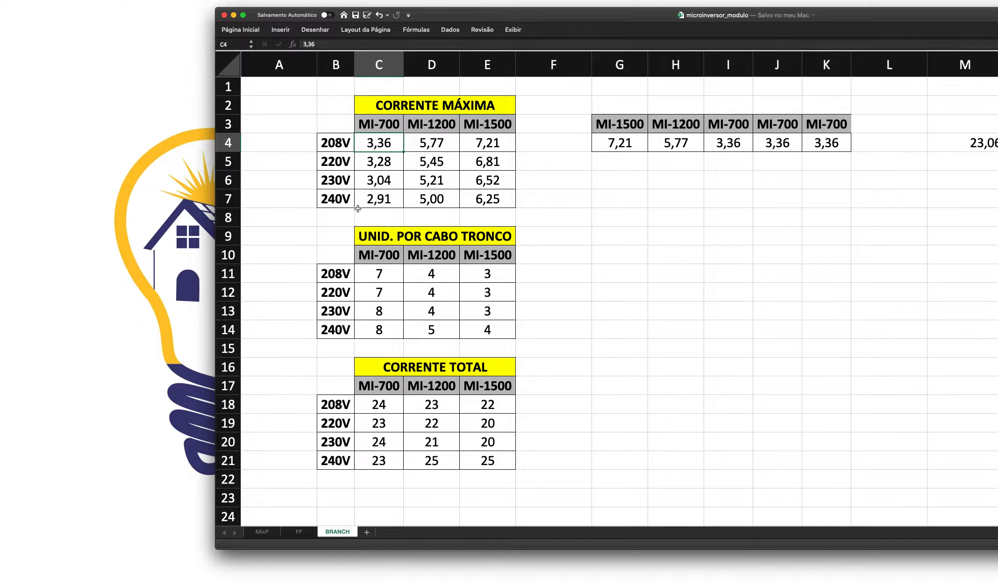
pyautogui.click(384, 211)
pyautogui.click(381, 198)
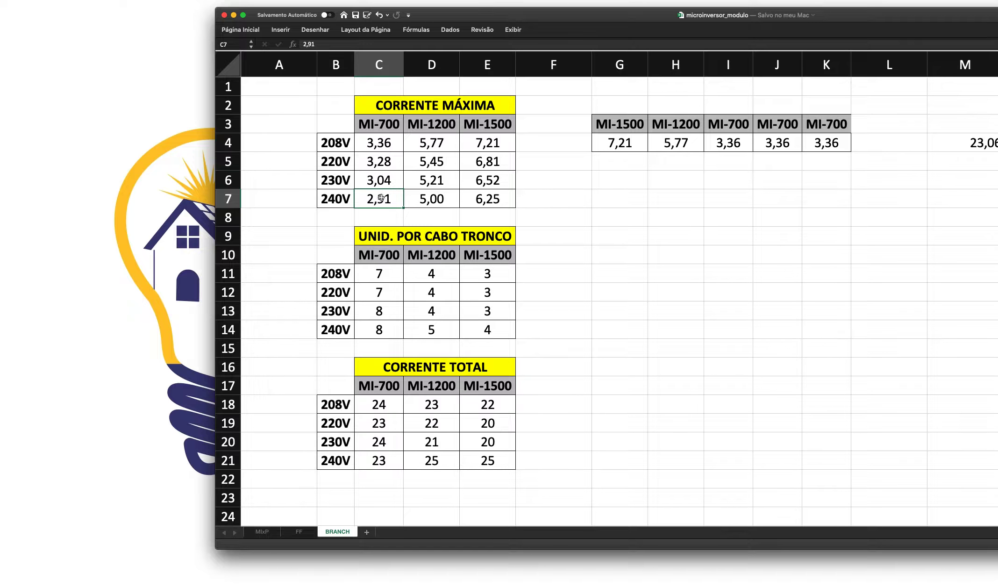
pyautogui.click(415, 211)
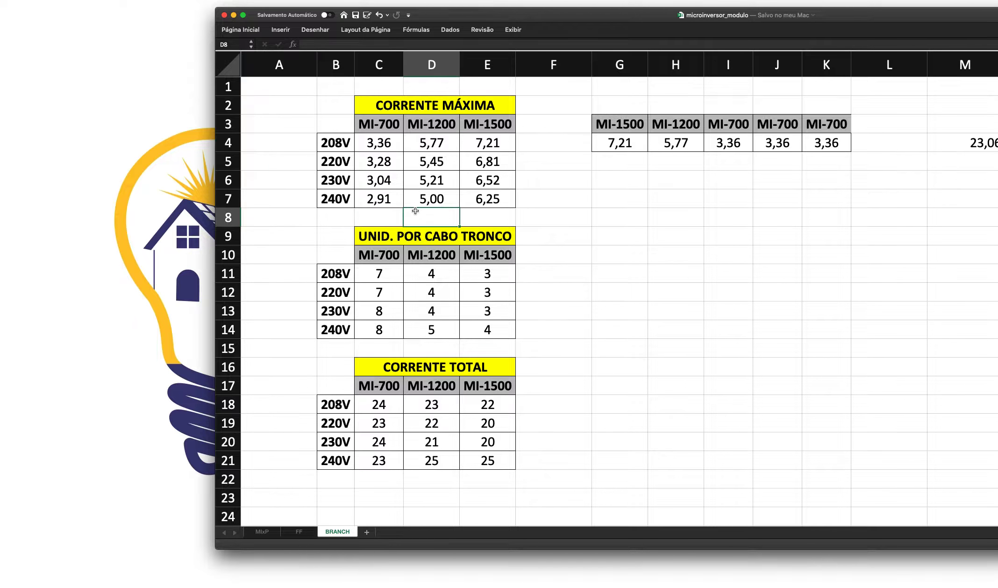
# Step: Examine the MI-1200 and MI-1500 maximum currents at 208V and 240V, and the title of the UNID. POR CABO TRONCO table
pyautogui.click(436, 143)
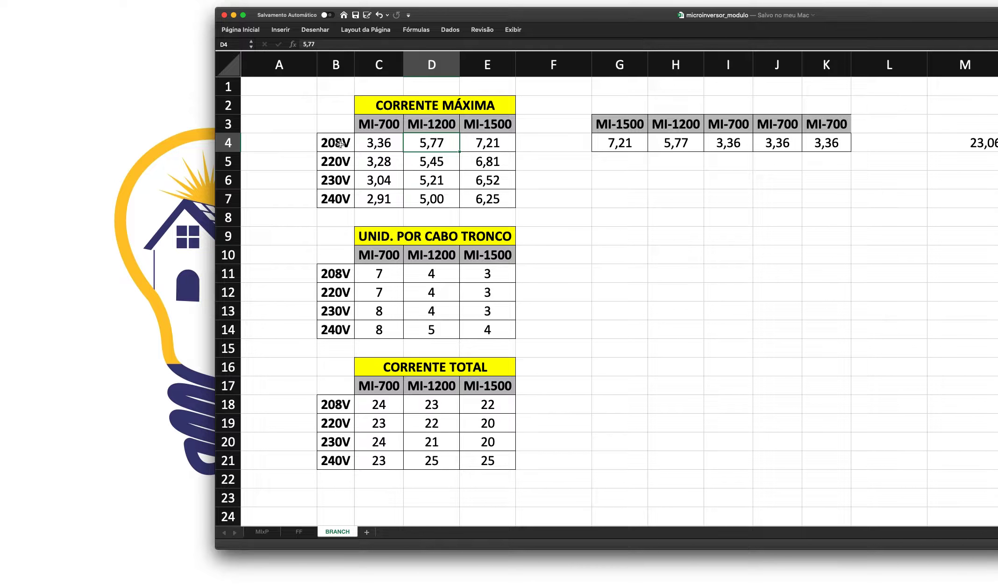
pyautogui.click(435, 199)
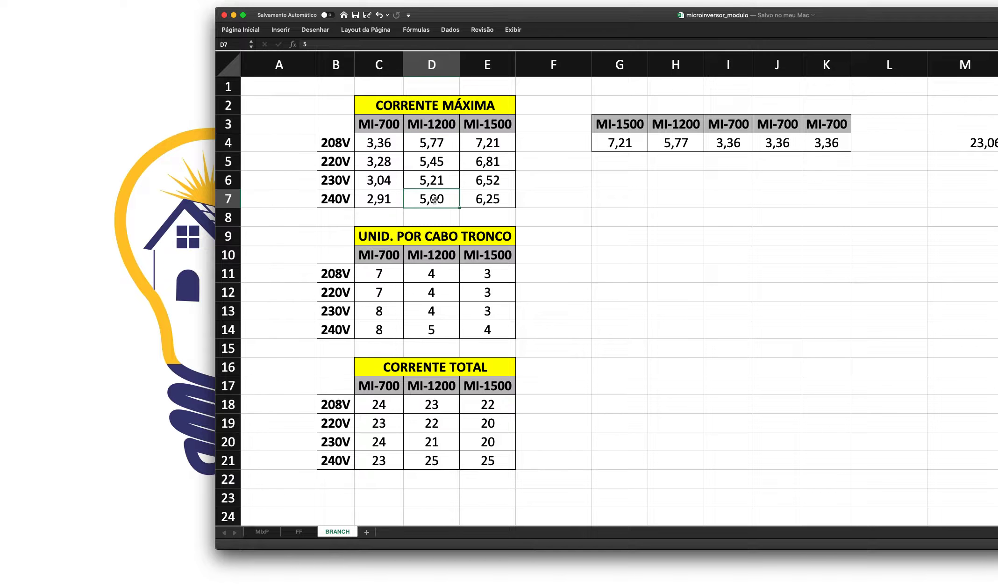
pyautogui.click(434, 146)
pyautogui.click(487, 144)
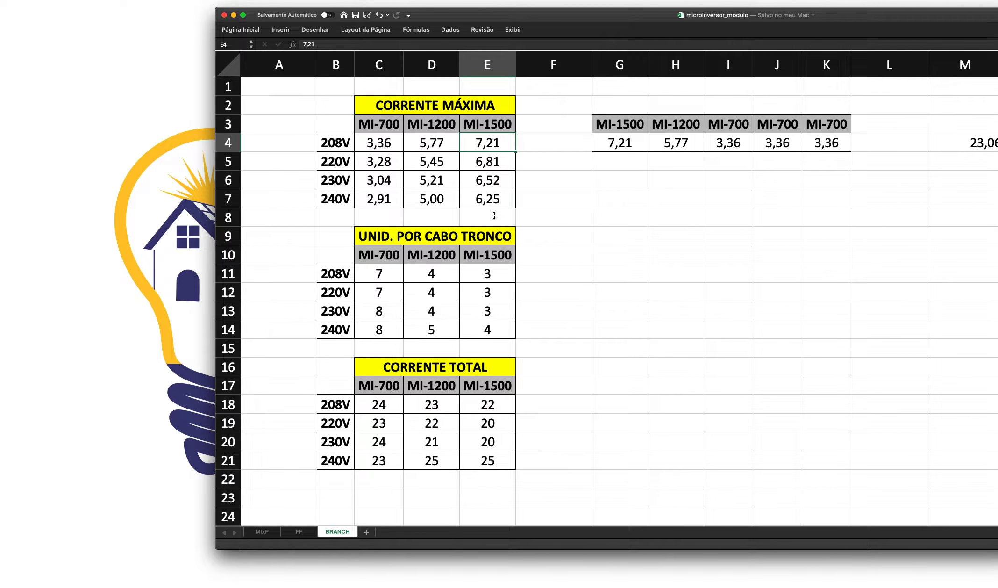
pyautogui.click(495, 198)
pyautogui.click(533, 199)
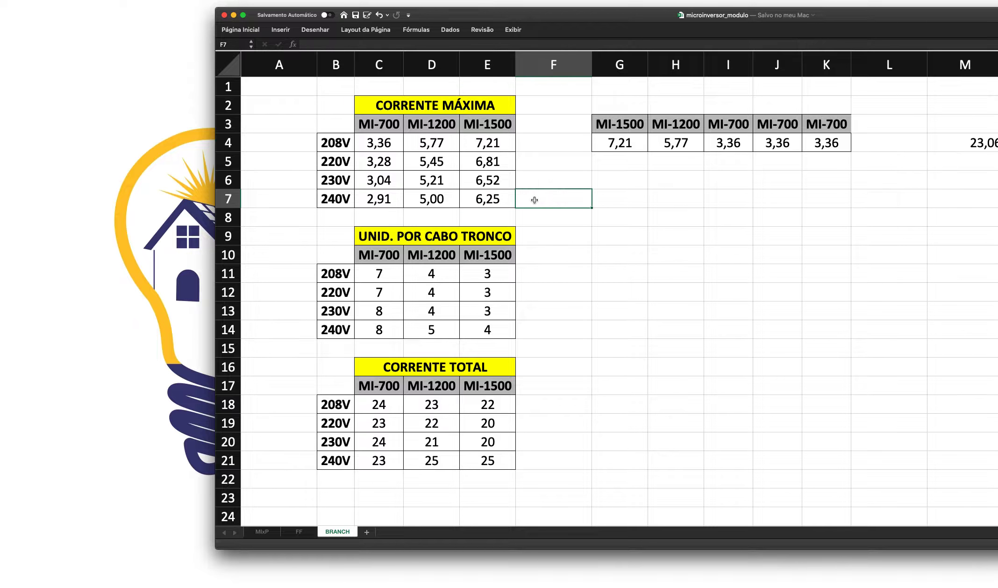
pyautogui.click(496, 199)
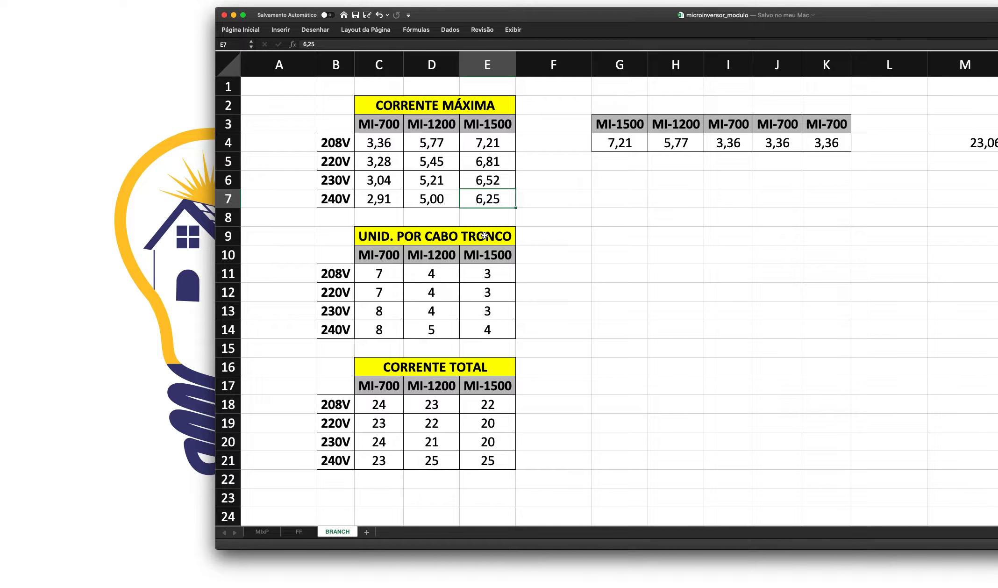
pyautogui.click(382, 235)
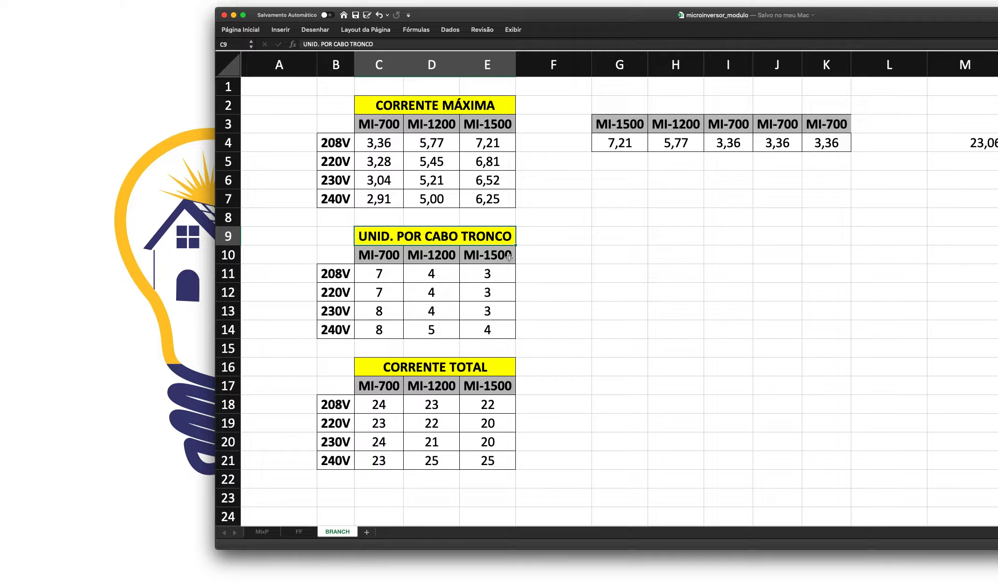
# Step: Calculate in G10 the 25 A limit divided by the MI-700 maximum current at 208V, using =25/C4
pyautogui.click(383, 145)
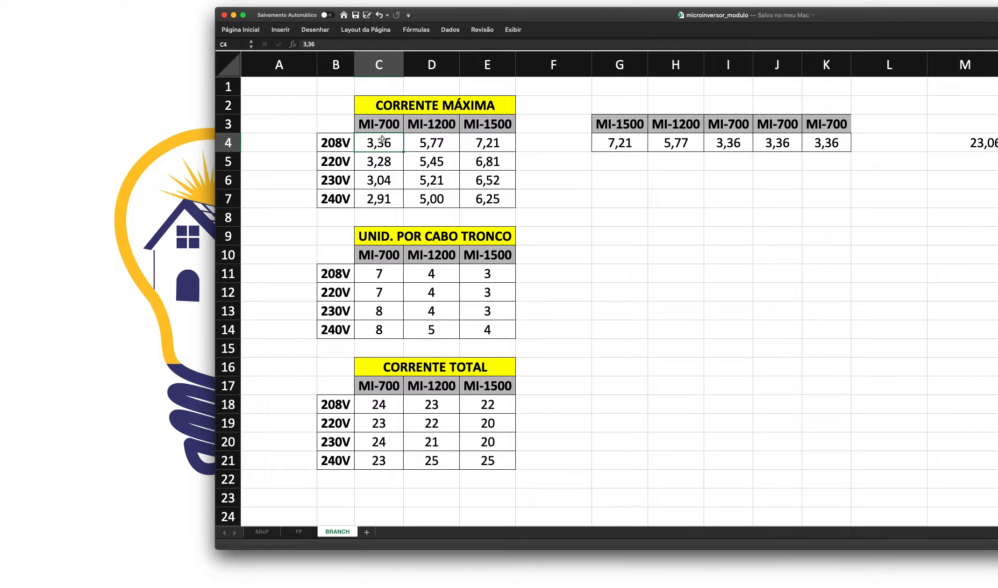
pyautogui.click(617, 256)
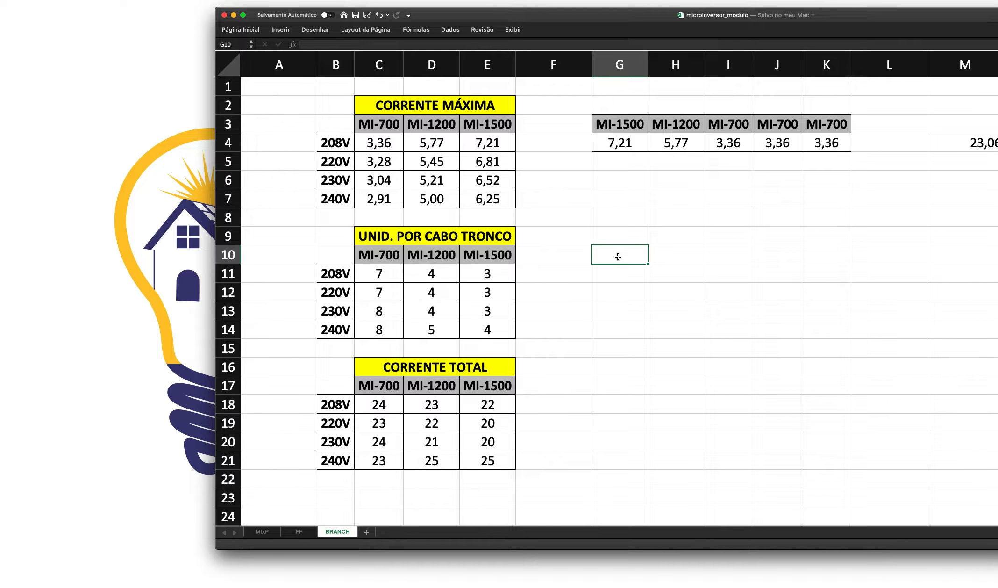
pyautogui.write('=25/')
pyautogui.click(381, 144)
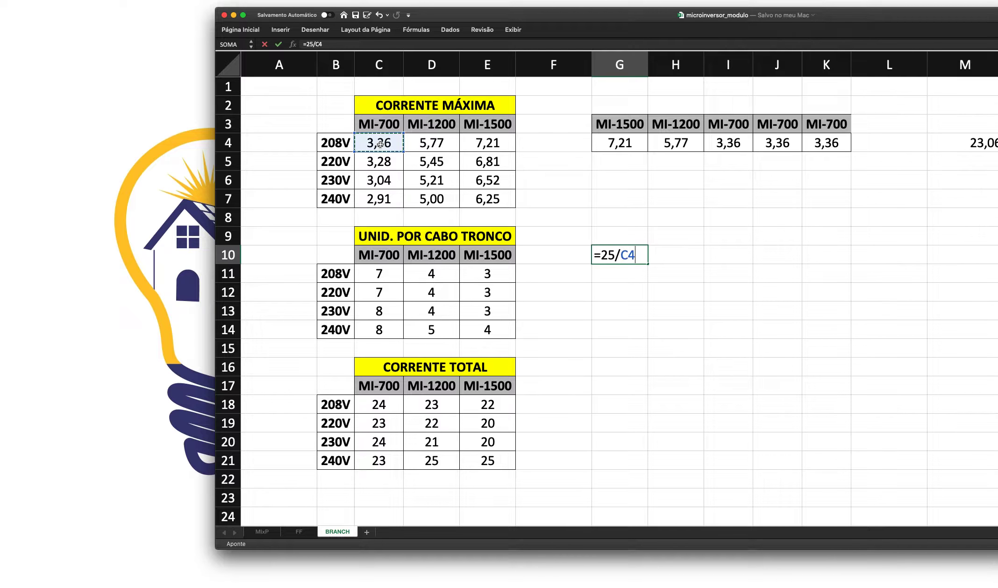
pyautogui.press('Return')
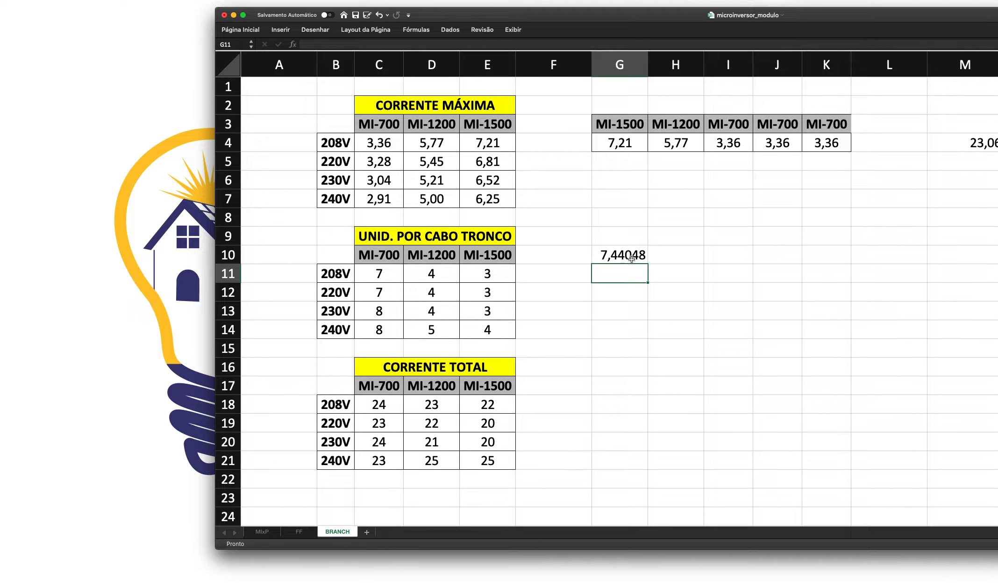
# Step: Examine the quotient in G10 to judge how many MI-700 units fit on one trunk cable at 208V
pyautogui.click(664, 261)
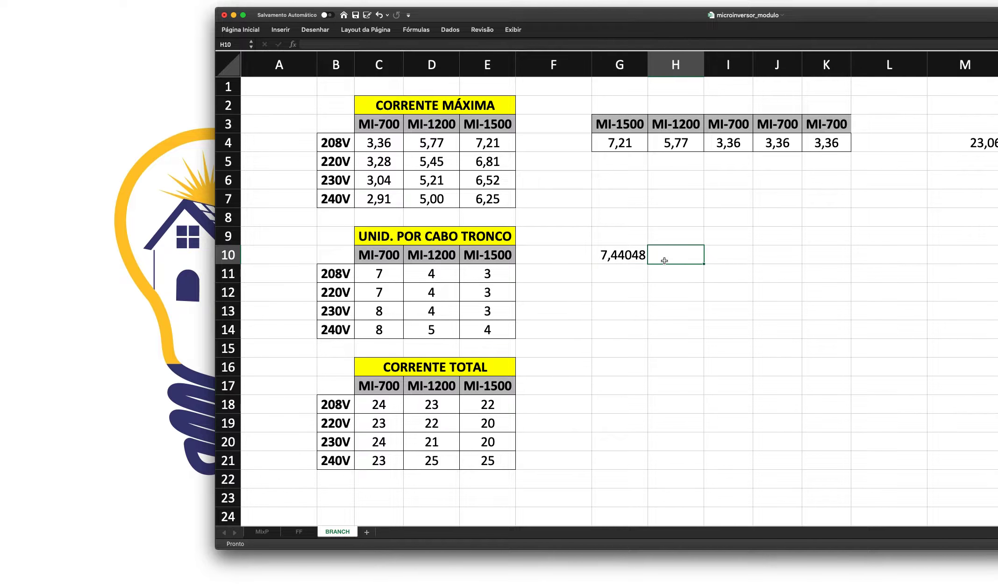
pyautogui.click(619, 257)
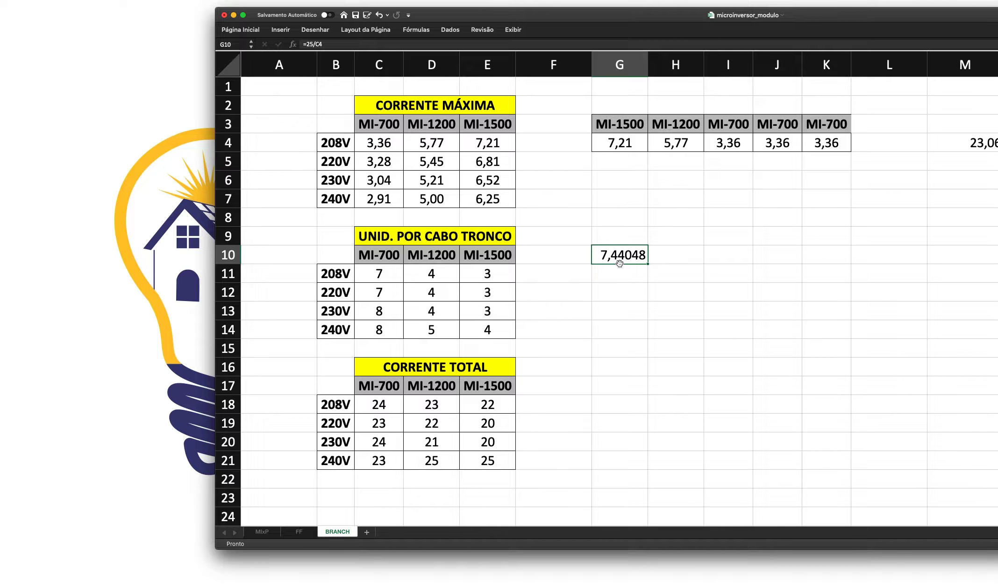
pyautogui.click(616, 277)
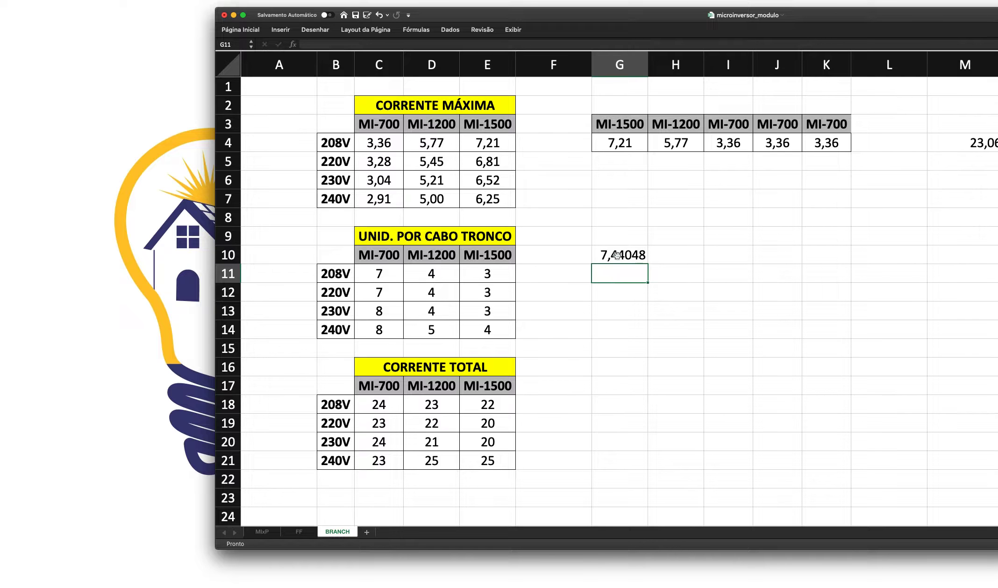
pyautogui.click(618, 255)
pyautogui.click(621, 284)
pyautogui.click(619, 256)
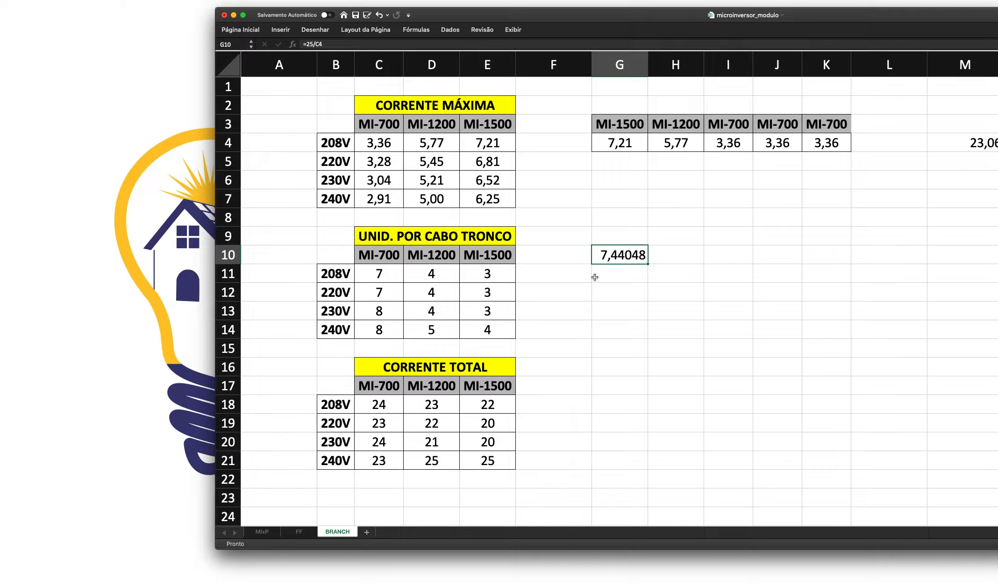
pyautogui.click(609, 286)
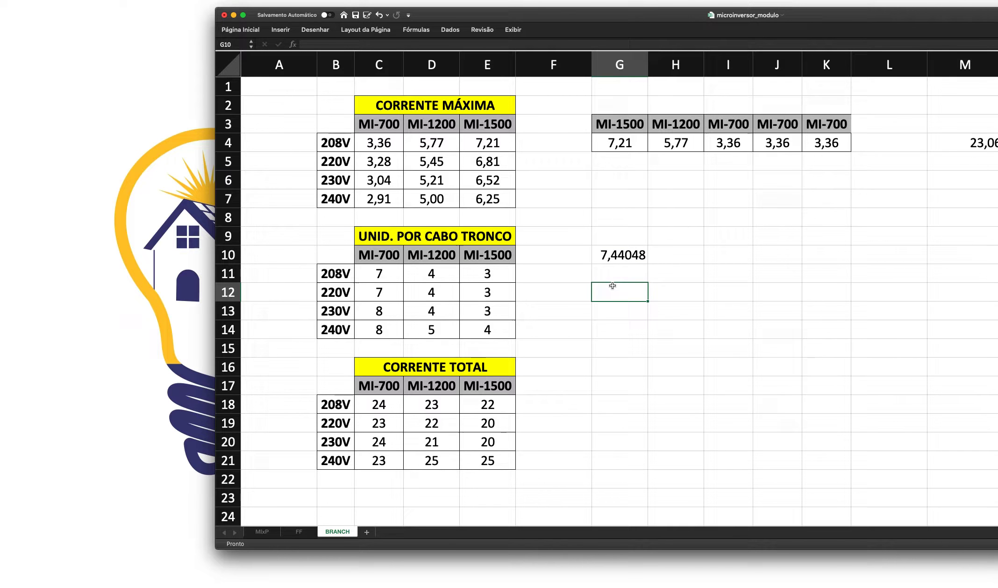
pyautogui.click(606, 260)
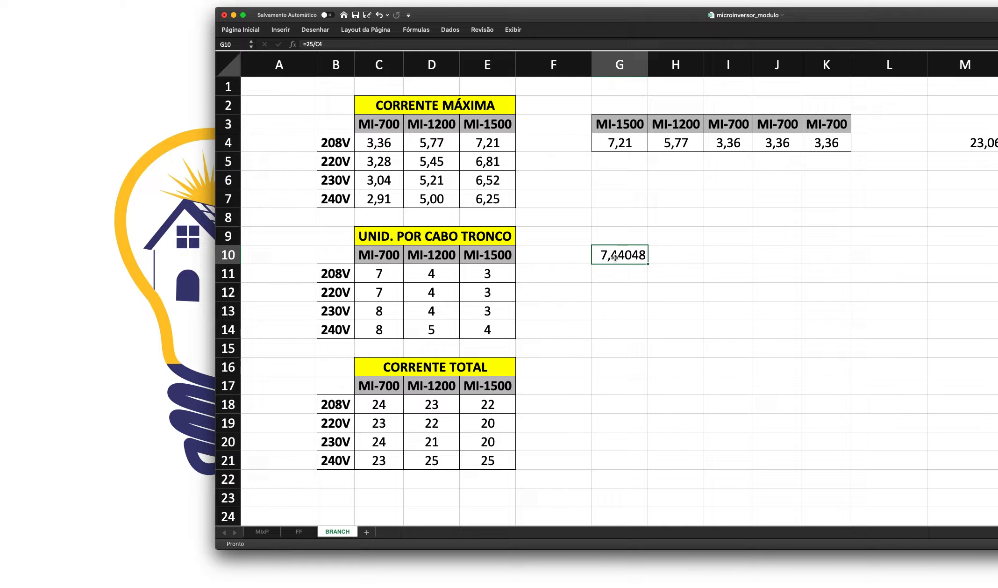
# Step: Calculate in G11 the 25 A limit divided by the MI-700 maximum current at 240V, using =25/C7
pyautogui.click(388, 144)
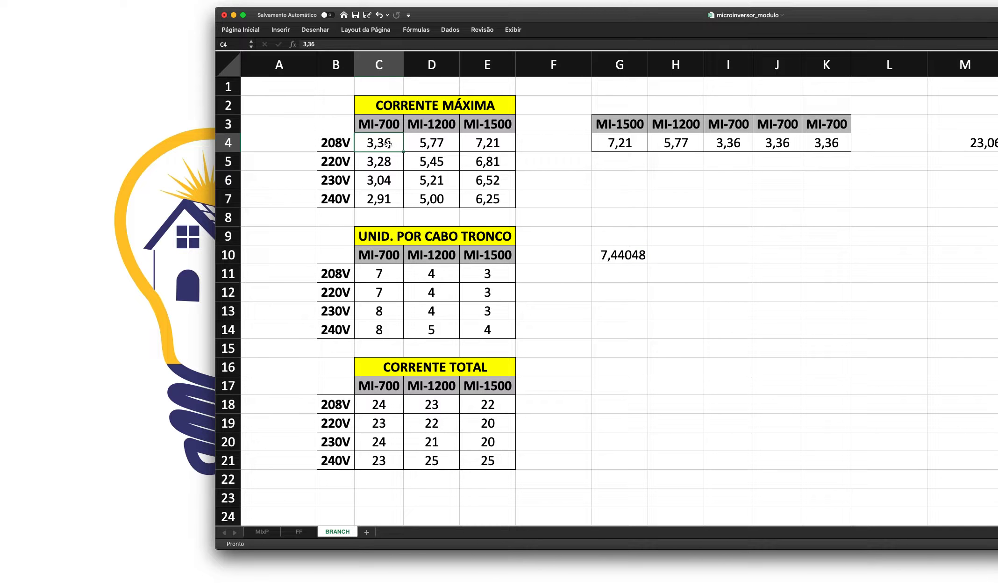
pyautogui.click(625, 275)
pyautogui.write('=25/')
pyautogui.click(376, 198)
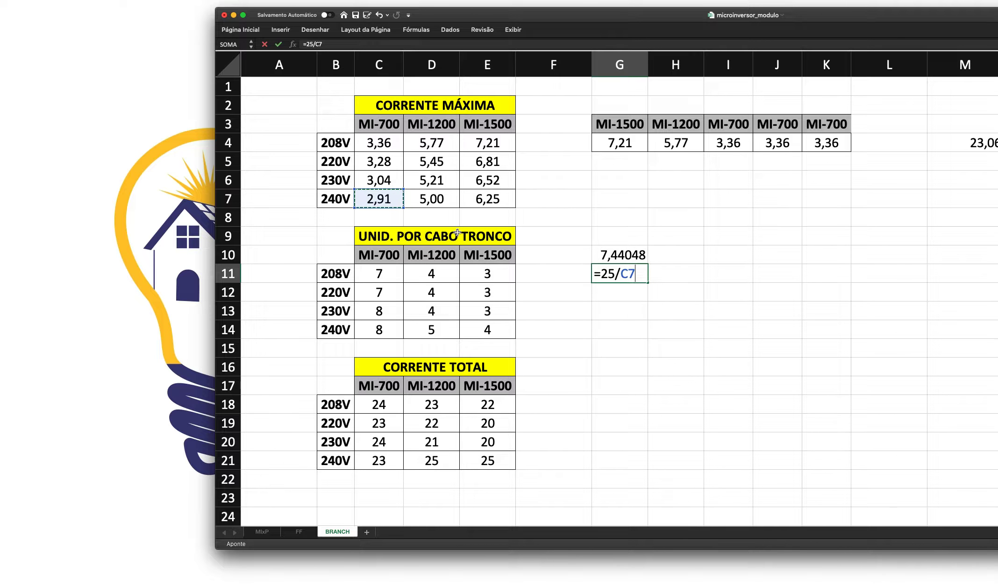
pyautogui.press('Return')
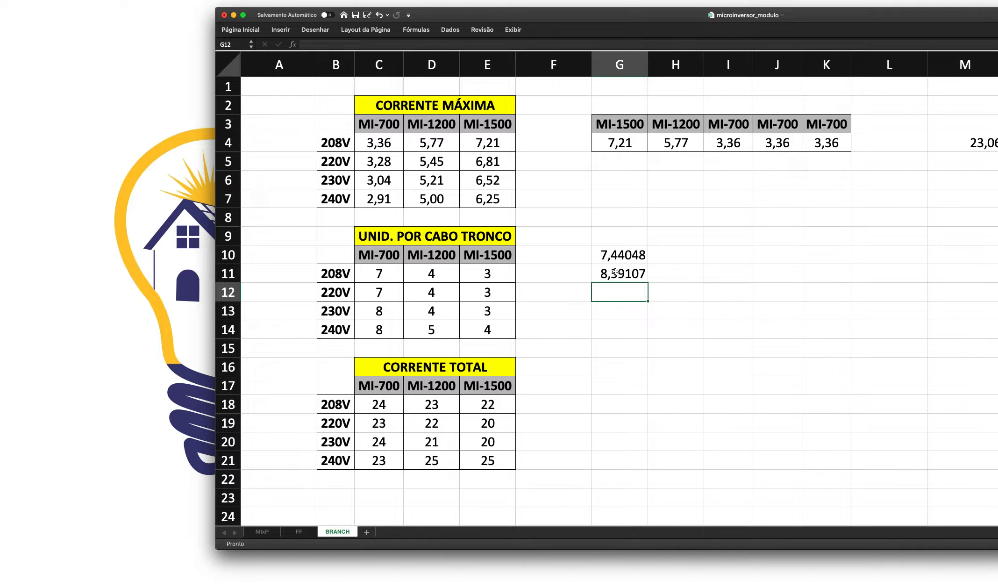
# Step: Review the 240V quotient and clear both trial calculations from G10:G11
pyautogui.click(616, 271)
pyautogui.click(635, 306)
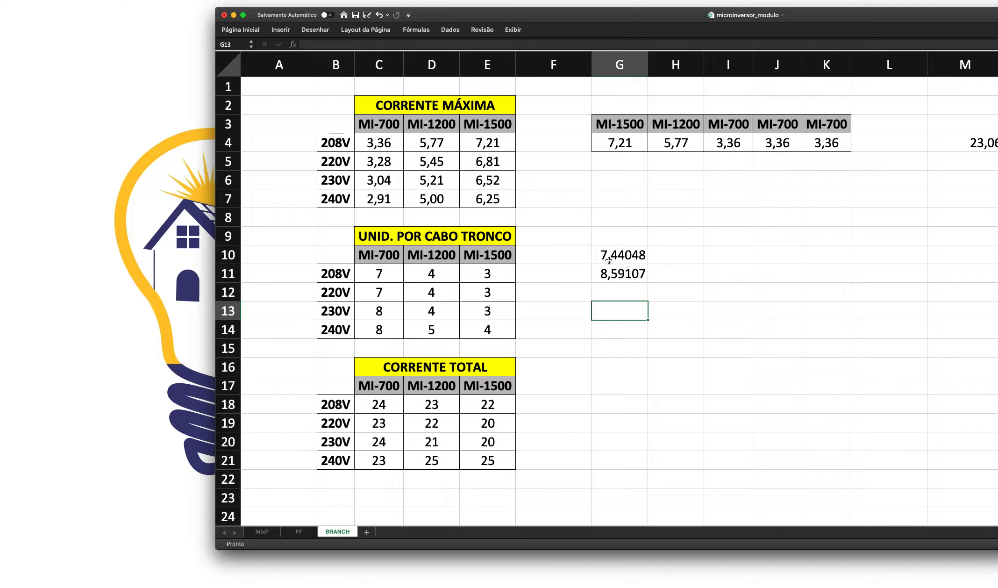
pyautogui.moveTo(608, 257); pyautogui.dragTo(623, 272)
pyautogui.press('Delete')
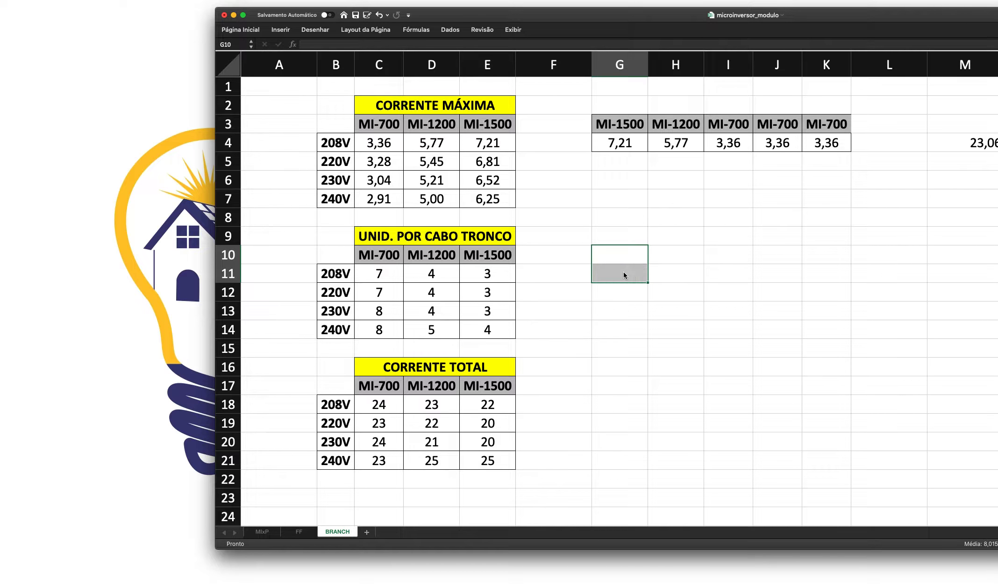
pyautogui.click(597, 317)
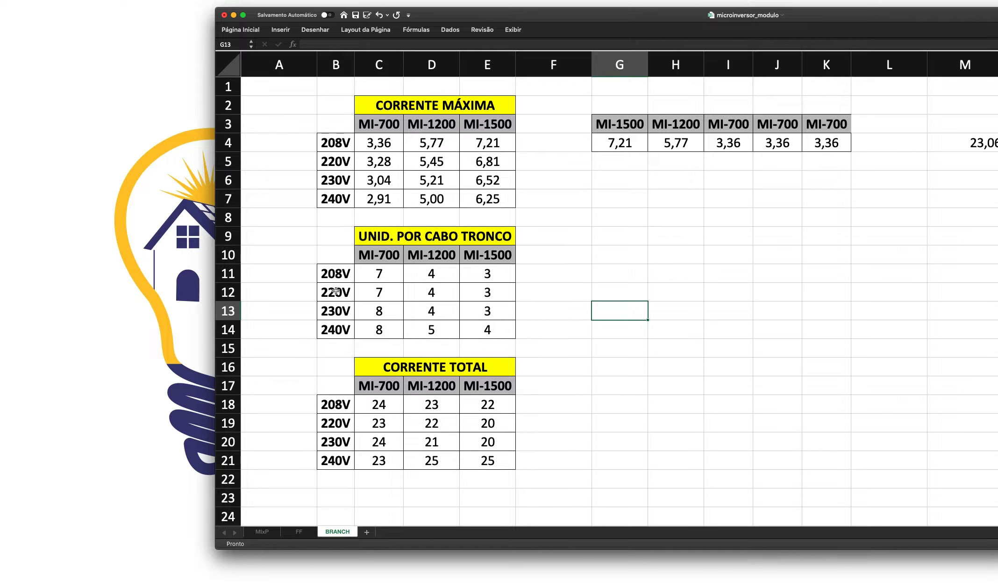
# Step: Inspect the MI-700 and MI-1200 formulas for 208V and 240V in the UNID. POR CABO TRONCO table
pyautogui.click(381, 276)
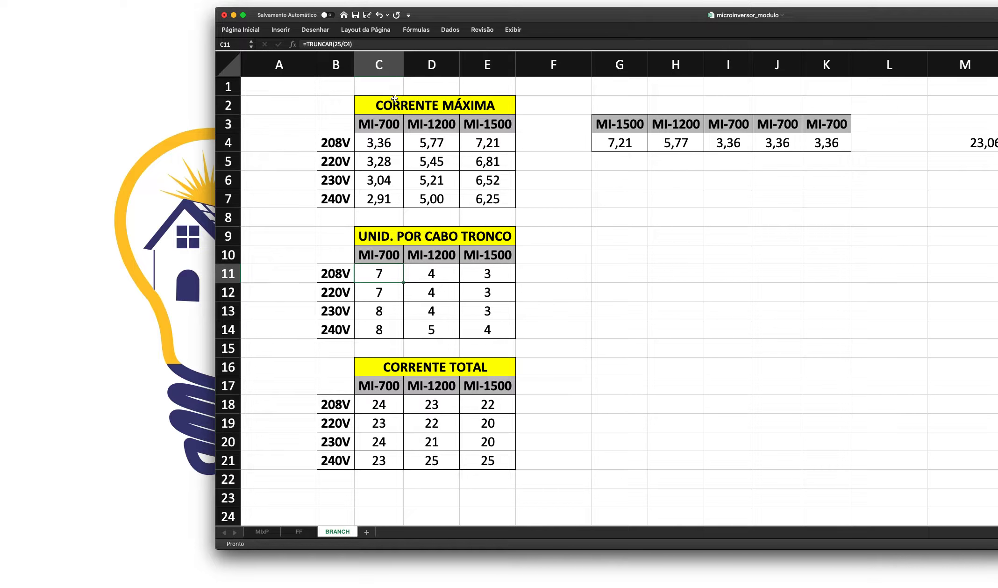
pyautogui.click(580, 346)
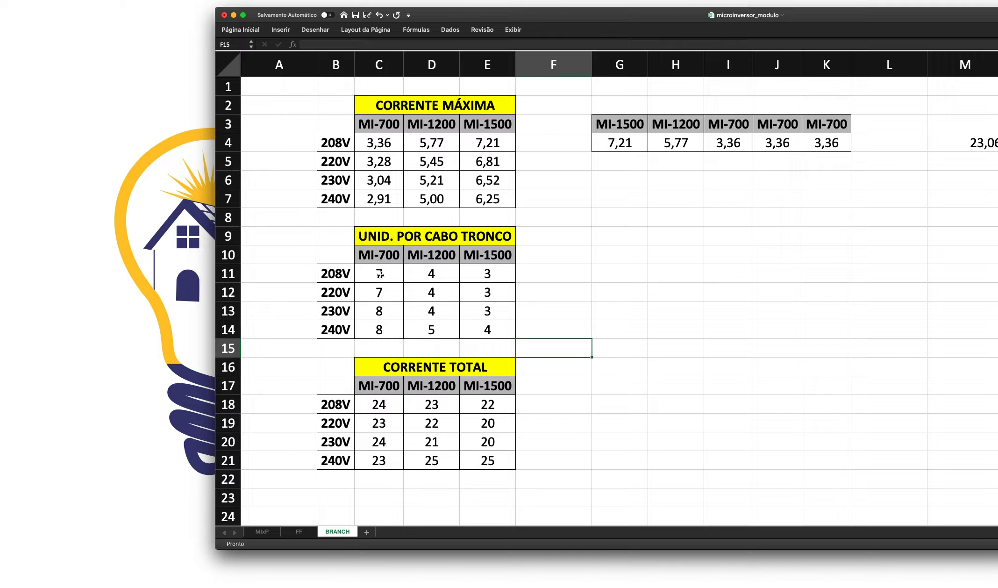
pyautogui.click(379, 333)
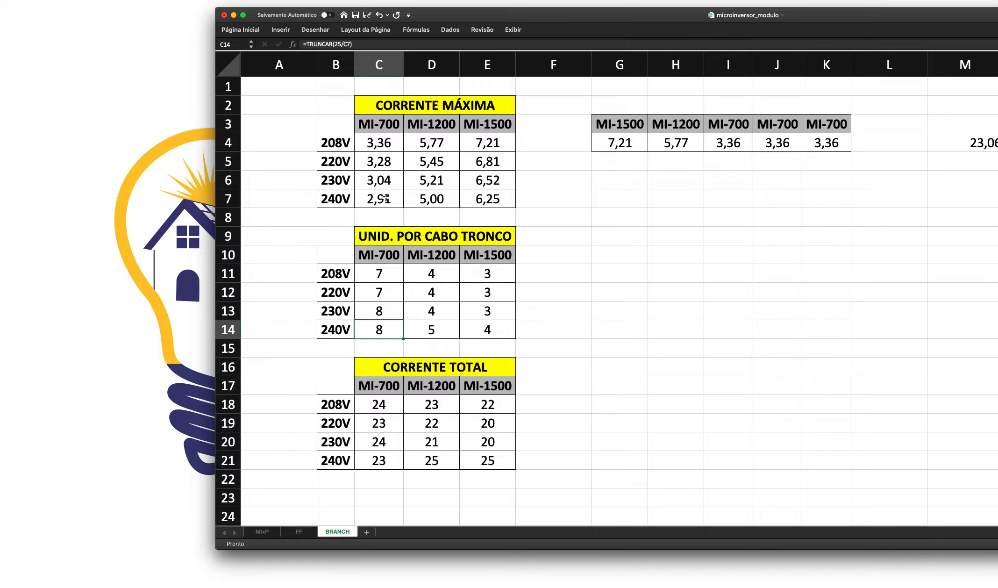
pyautogui.click(595, 332)
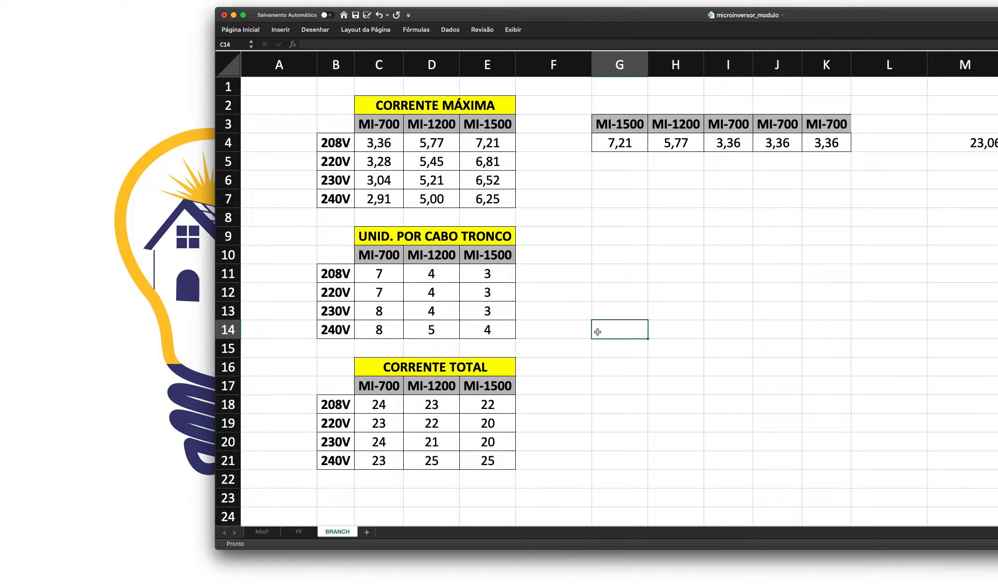
pyautogui.click(443, 275)
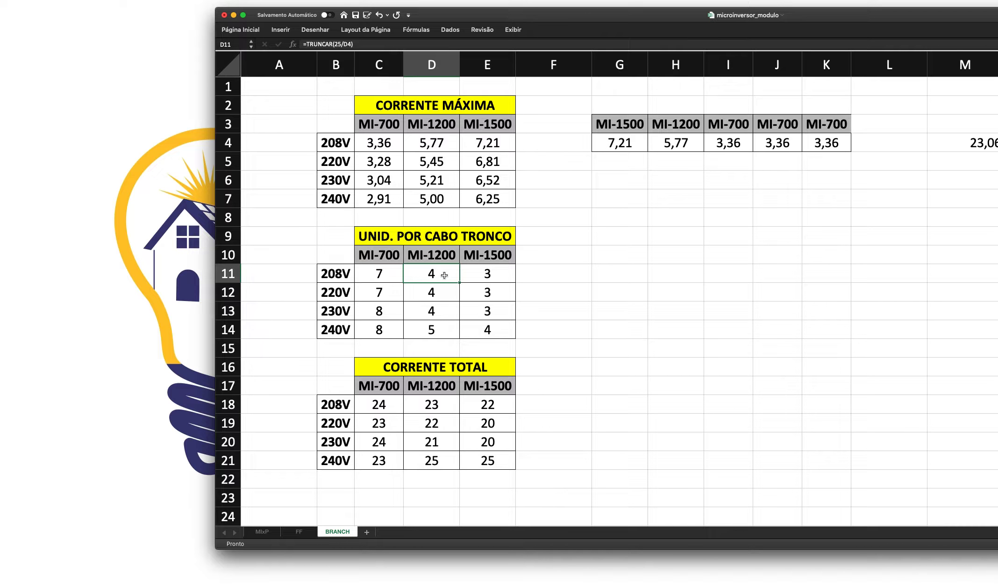
pyautogui.click(440, 330)
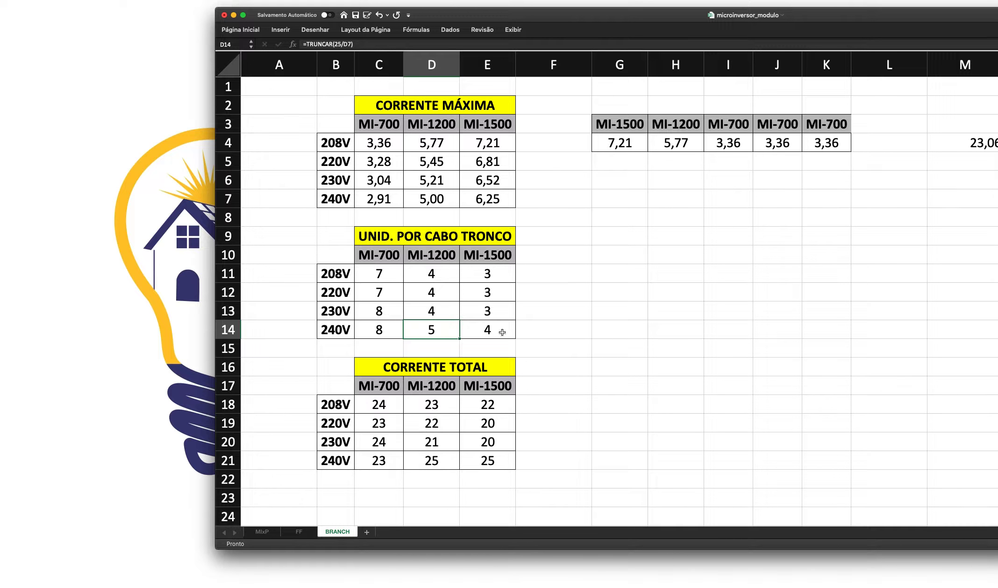
# Step: Compare the MI-1200 units per trunk cable at 240V with its maximum current and with the counts at the lower voltages
pyautogui.click(433, 199)
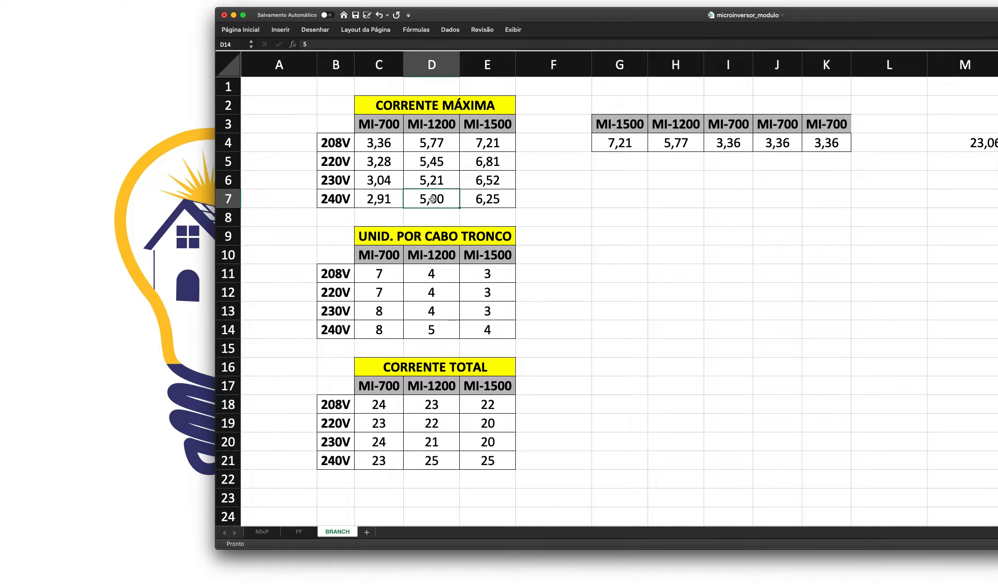
pyautogui.click(430, 330)
pyautogui.click(431, 200)
pyautogui.click(434, 331)
pyautogui.moveTo(437, 315); pyautogui.dragTo(454, 276)
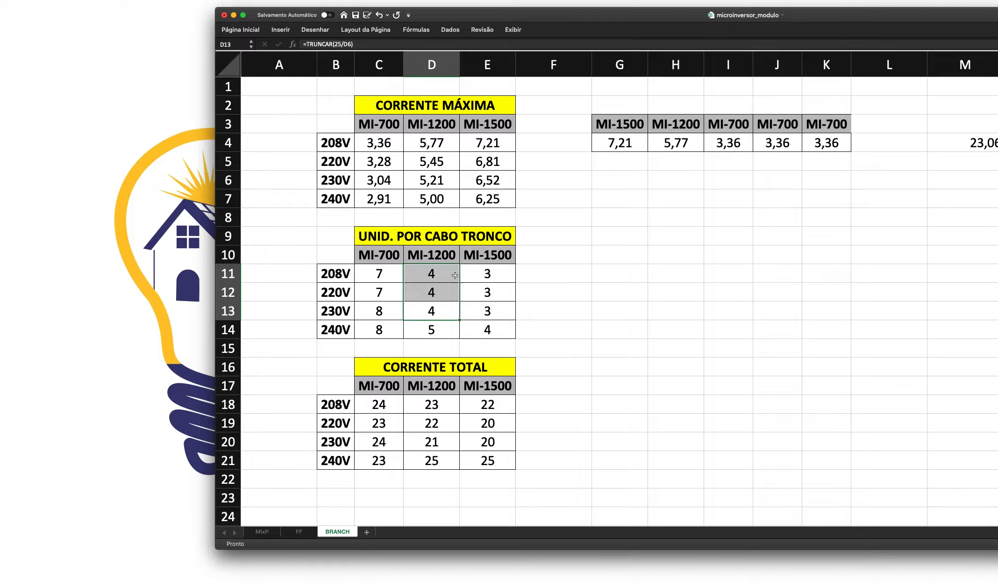
pyautogui.click(605, 318)
pyautogui.click(439, 313)
pyautogui.click(439, 329)
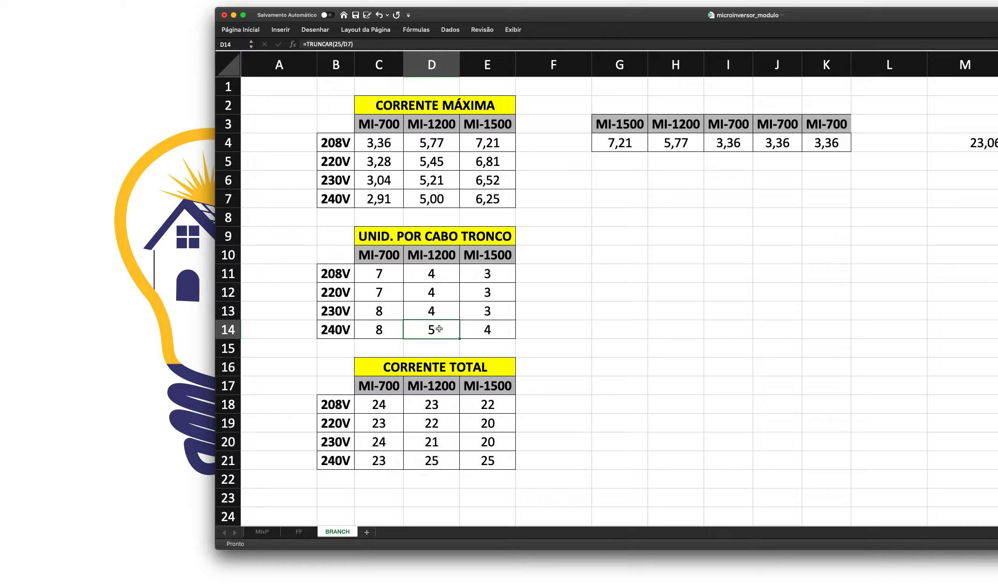
pyautogui.click(433, 313)
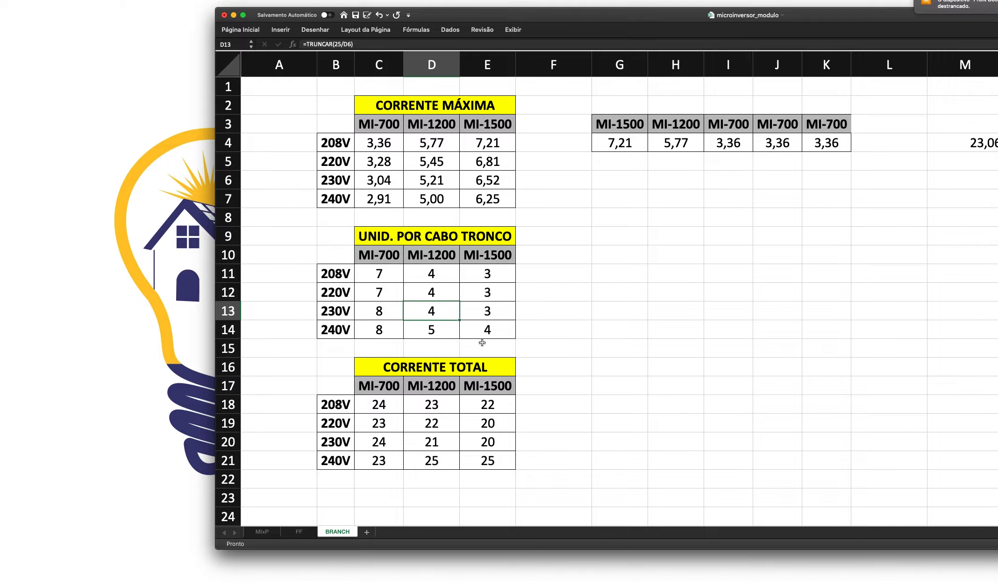
# Step: Inspect the MI-1500 units-per-trunk-cable formulas at 208V and 240V
pyautogui.click(518, 333)
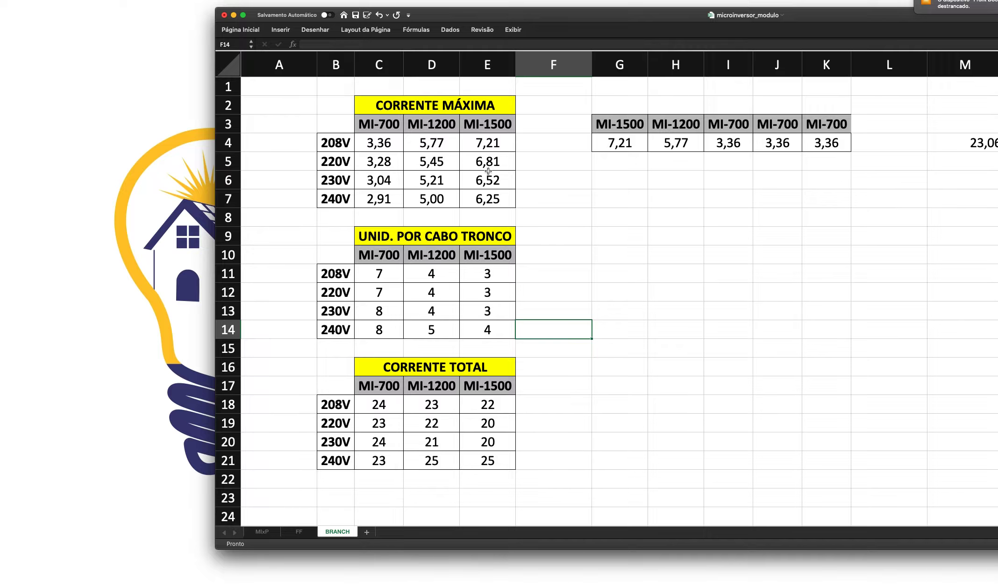
pyautogui.click(498, 275)
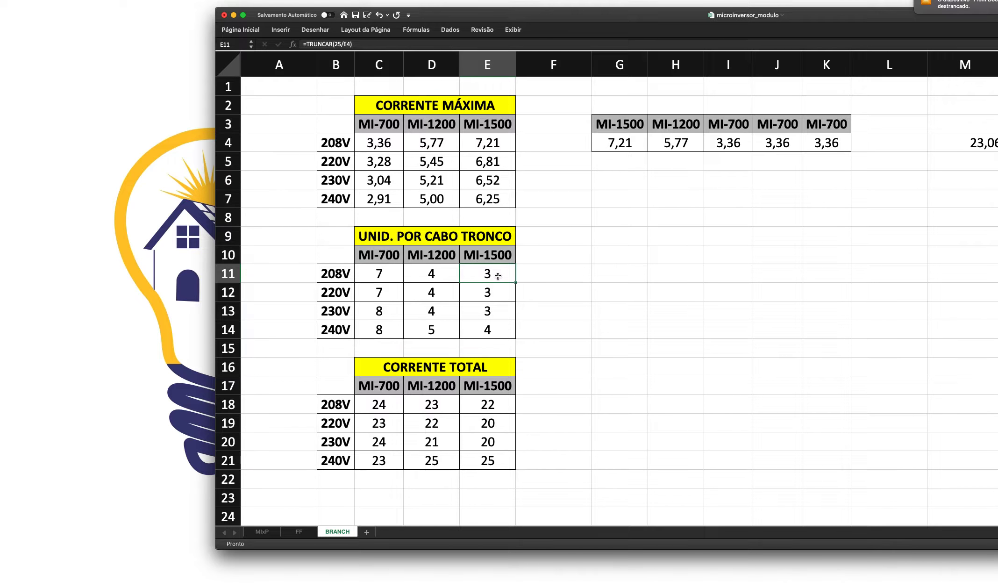
pyautogui.click(493, 332)
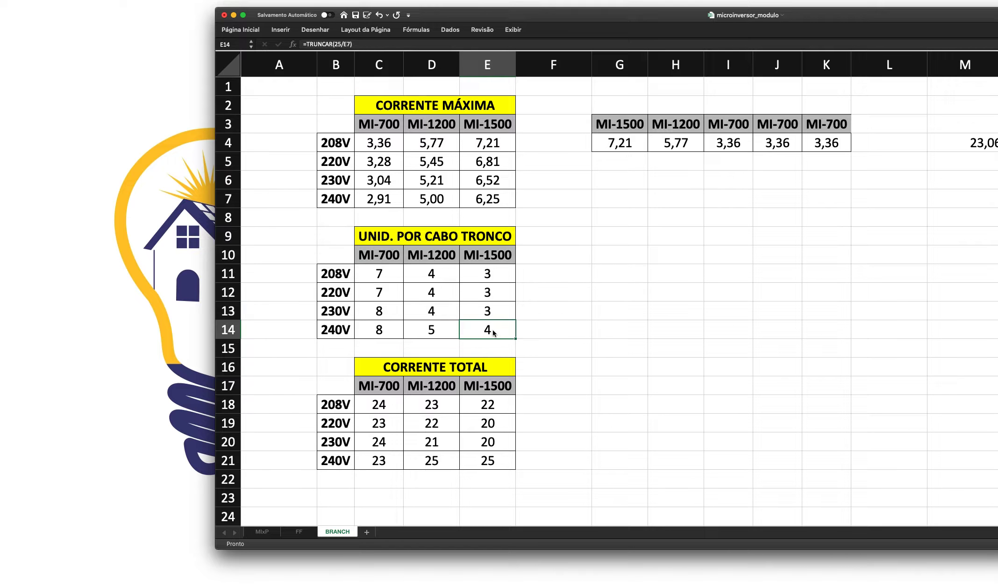
pyautogui.click(541, 334)
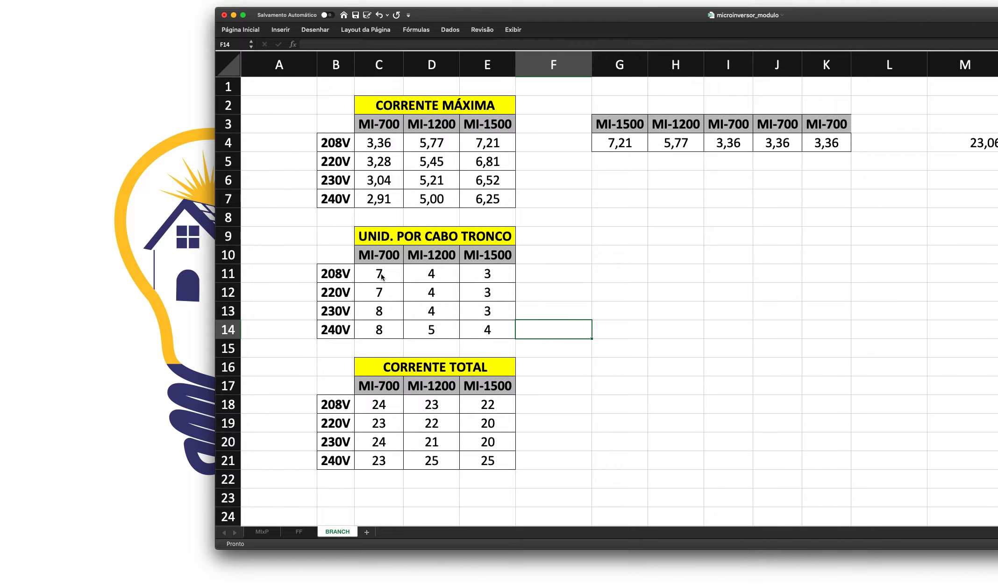
# Step: Highlight the CORRENTE TOTAL values in C18:E21 to review the total current per trunk cable
pyautogui.click(383, 410)
pyautogui.click(462, 482)
pyautogui.click(392, 410)
pyautogui.moveTo(392, 410); pyautogui.dragTo(482, 460)
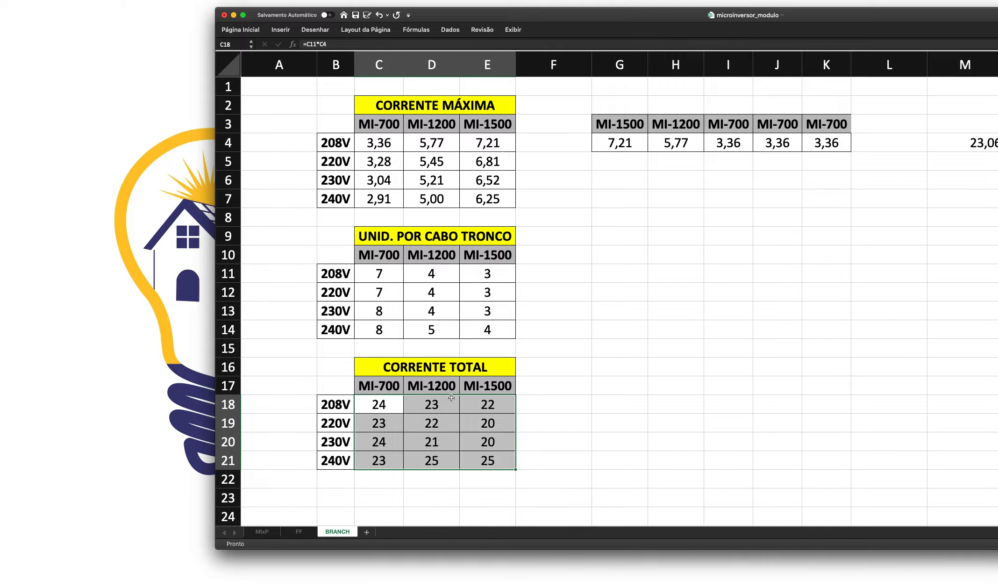
# Step: Show the CORRENTE TOTAL values in C18:E21 with one decimal place and save the workbook
pyautogui.moveTo(524, 15); pyautogui.dragTo(306, 14)
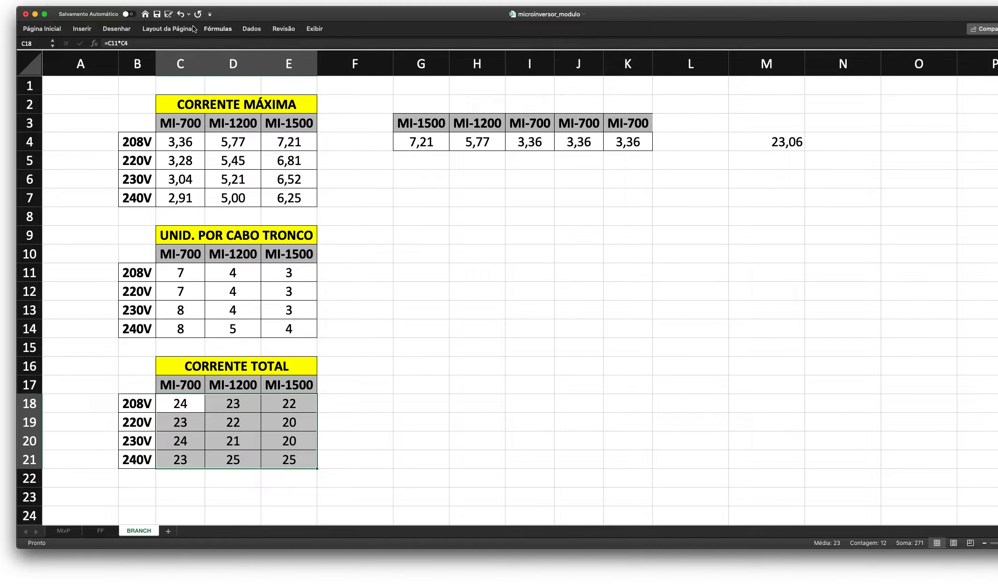
pyautogui.click(33, 29)
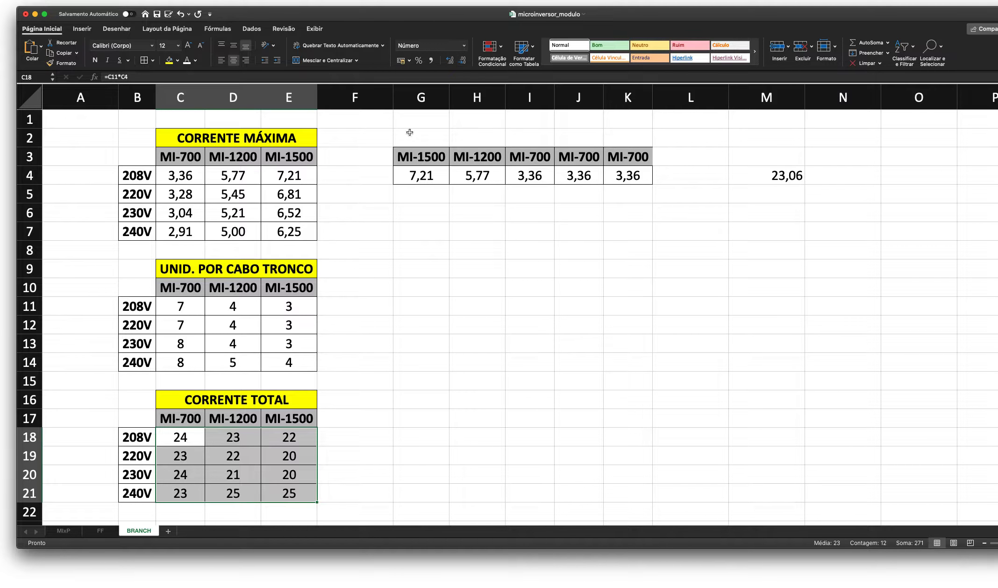
pyautogui.click(352, 415)
pyautogui.moveTo(196, 440); pyautogui.dragTo(294, 492)
pyautogui.click(449, 61)
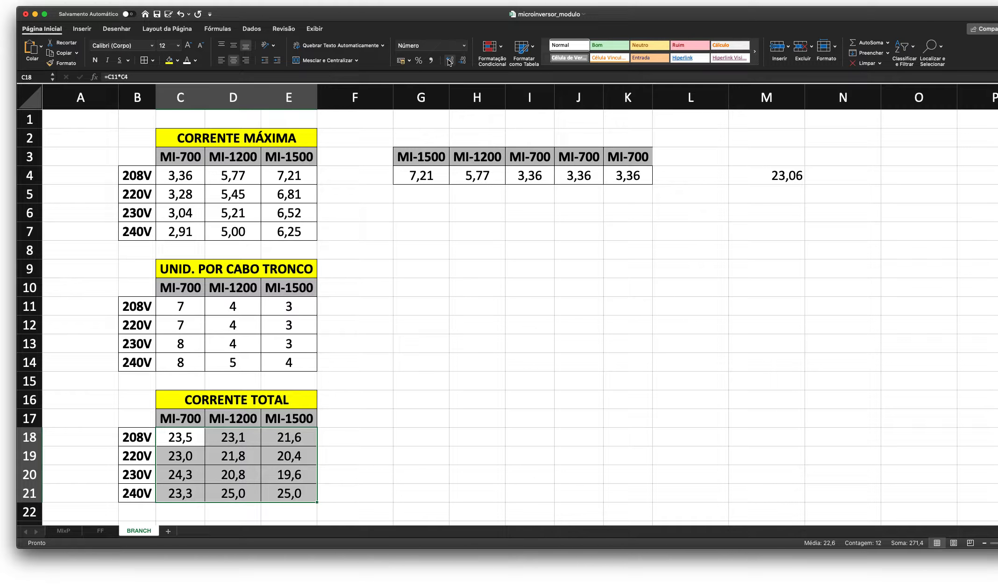
pyautogui.click(449, 61)
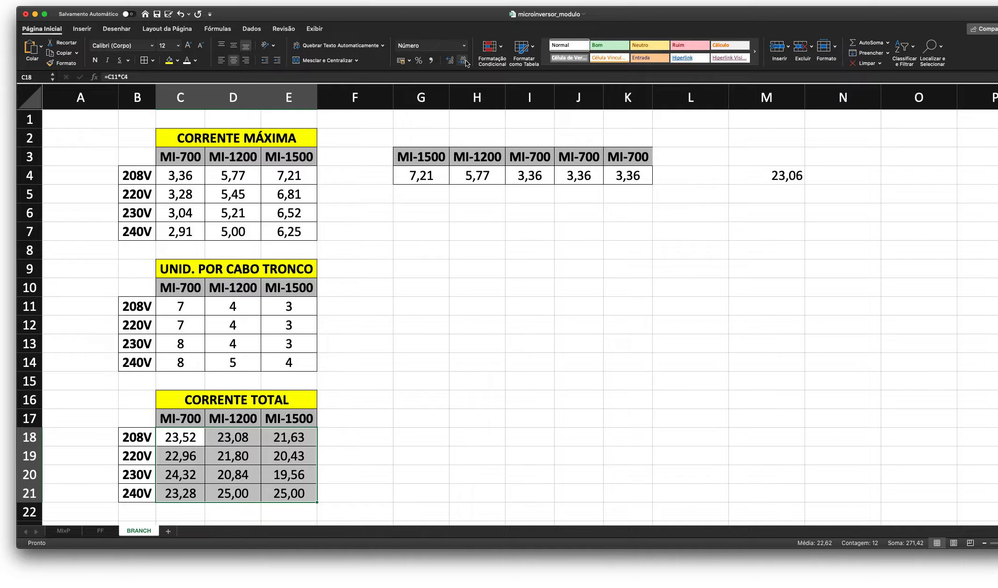
pyautogui.click(462, 60)
pyautogui.click(380, 309)
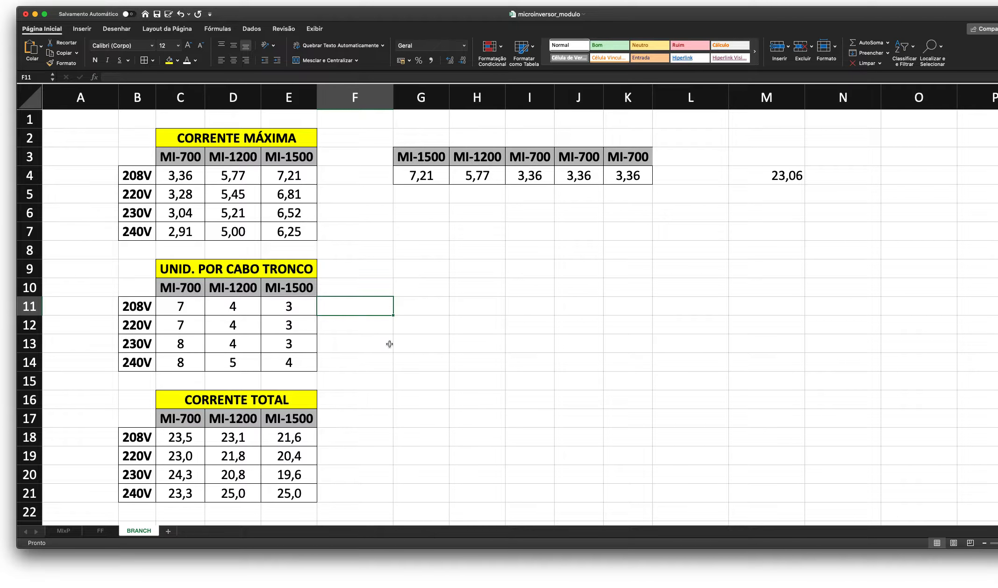
pyautogui.click(156, 14)
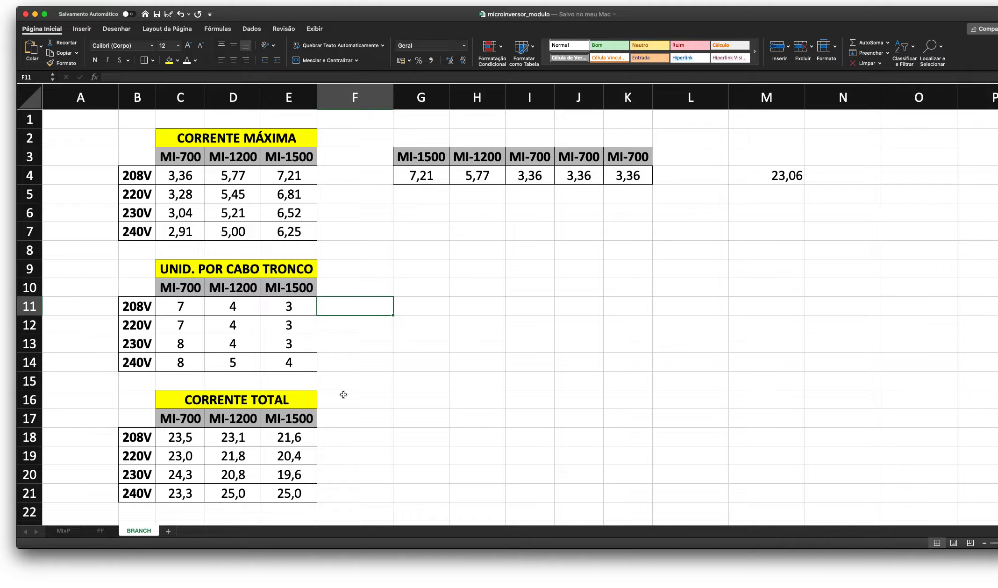
# Step: Inspect how the MI-700 total current at 208V in C18 follows from its unit count and maximum current
pyautogui.scroll(-1, 221, 443)
pyautogui.scroll(-1, 222, 443)
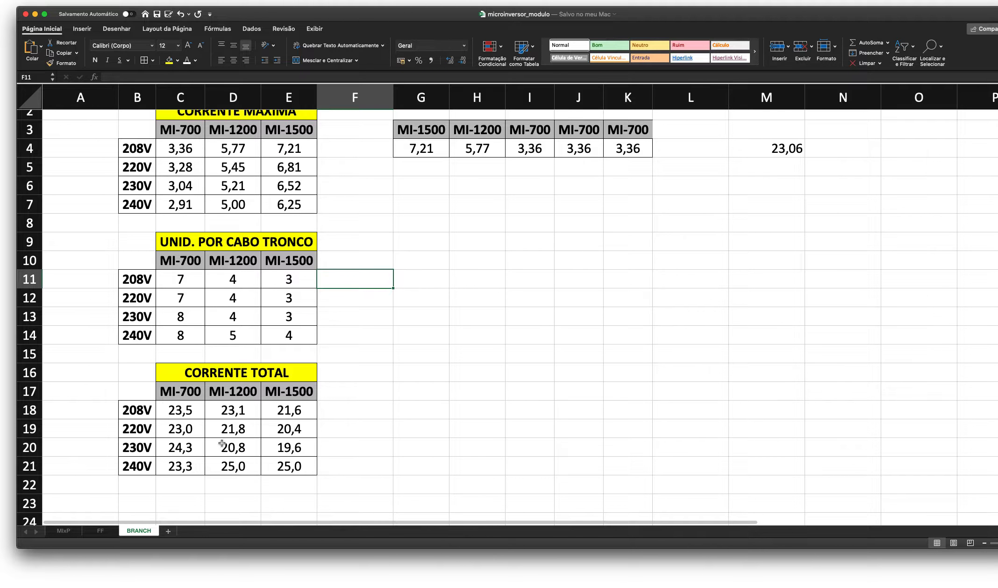
pyautogui.scroll(1, 222, 443)
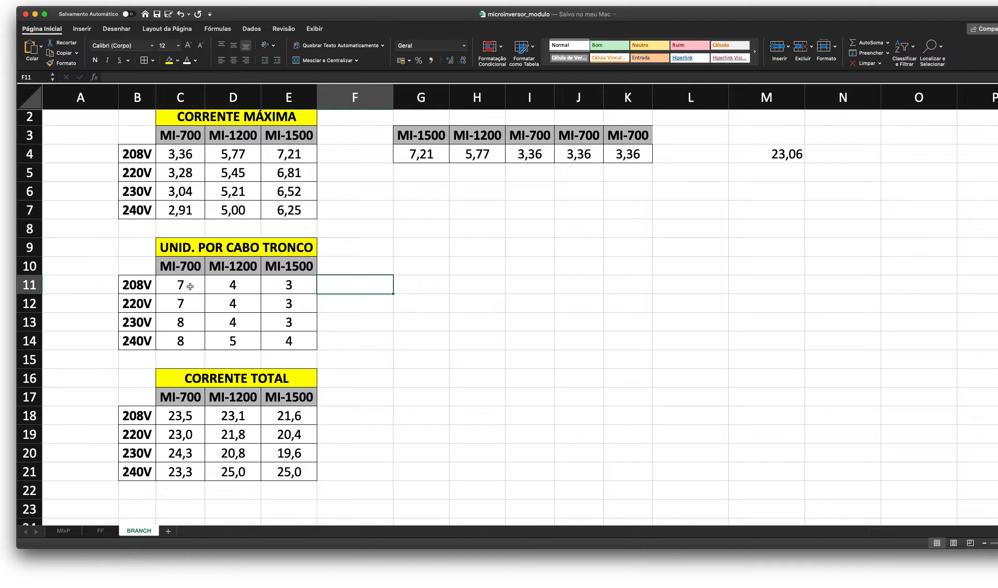
pyautogui.scroll(1, 190, 286)
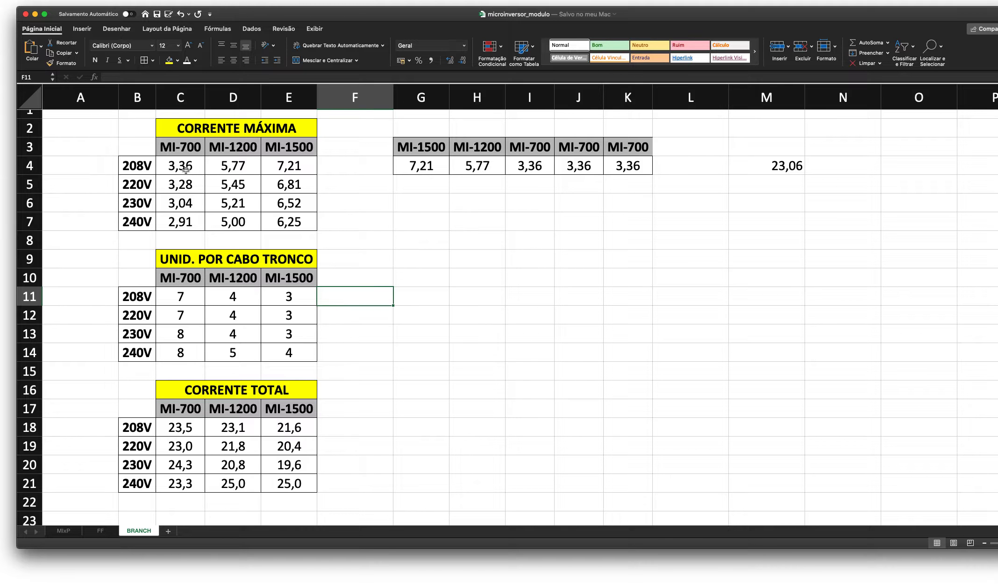
pyautogui.click(188, 429)
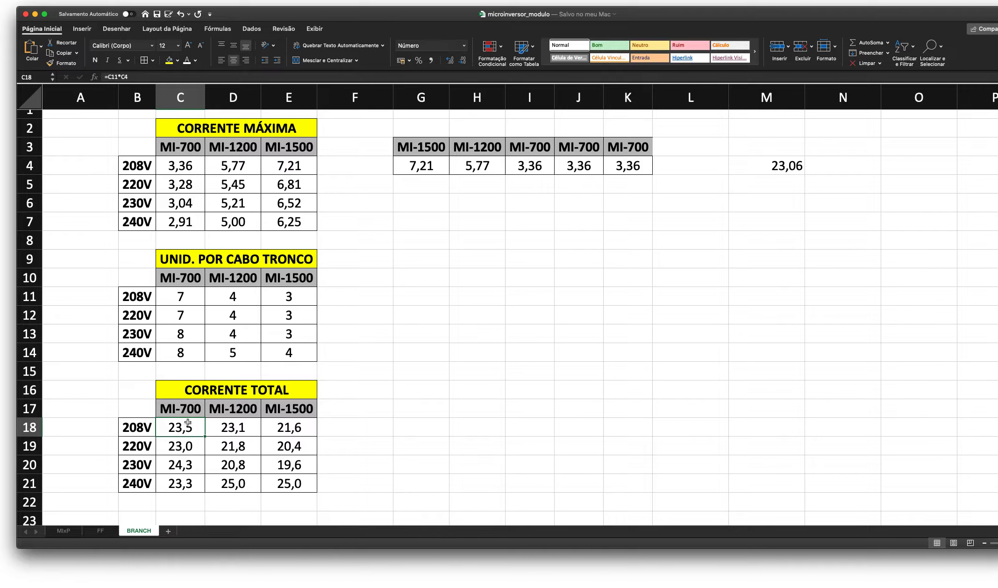
# Step: Colour the MI-1200 and MI-1500 total currents at 240V, D21 and E21, in red text
pyautogui.click(233, 485)
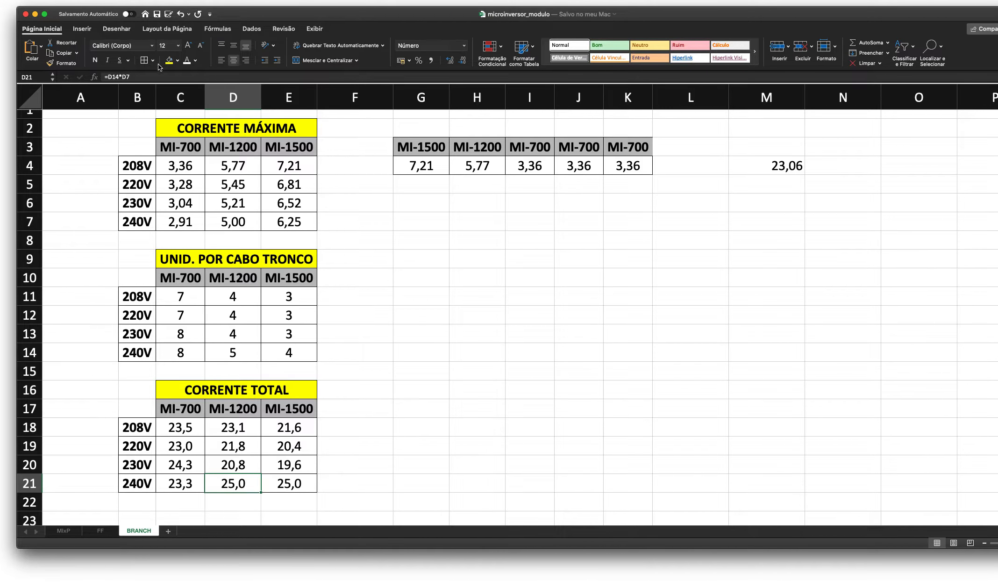
pyautogui.click(196, 60)
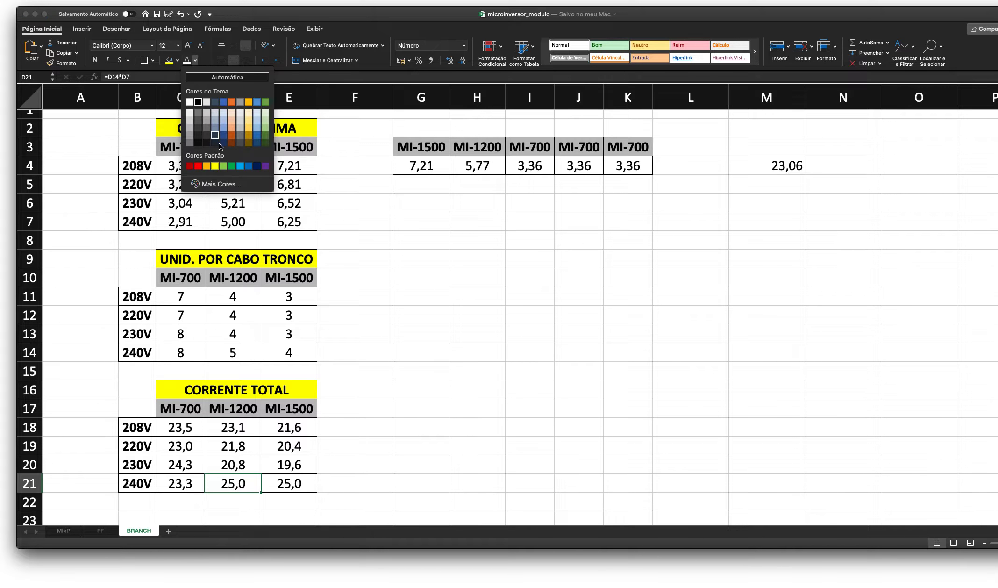
pyautogui.click(197, 166)
pyautogui.click(391, 378)
pyautogui.click(299, 482)
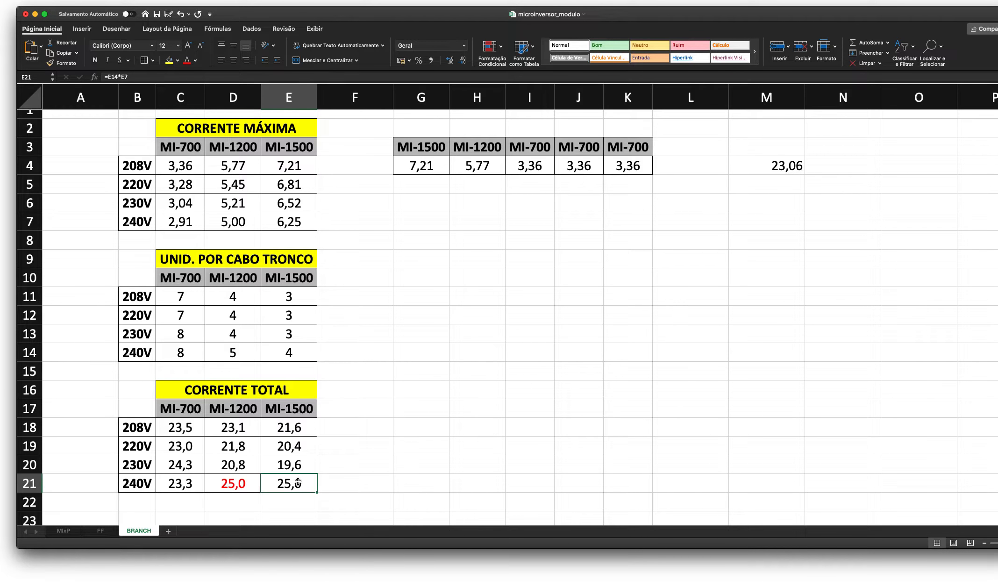
pyautogui.click(186, 60)
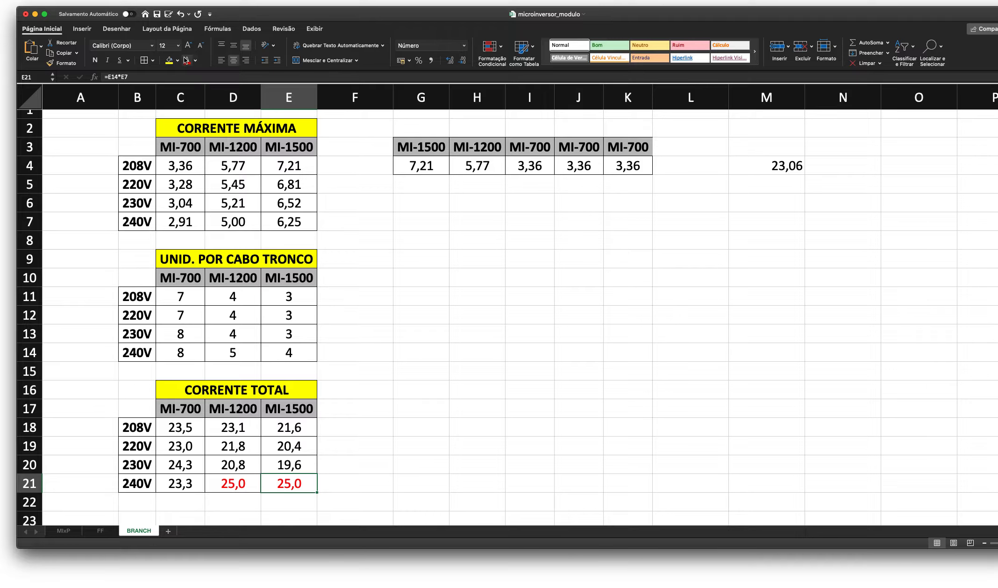
pyautogui.click(399, 409)
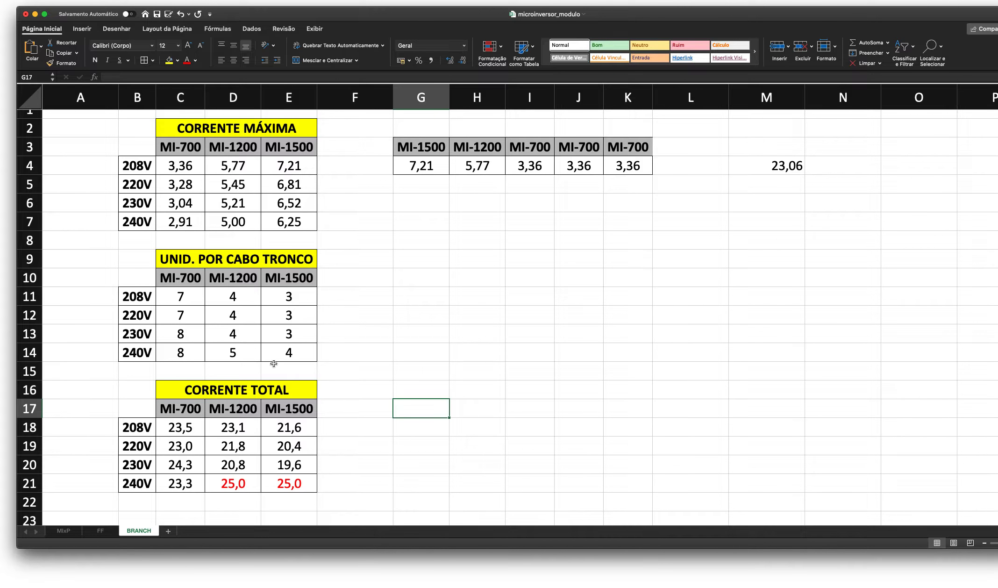
# Step: Colour the MI-1200 and MI-1500 unit counts at 240V, D14 and E14, in red text
pyautogui.click(292, 356)
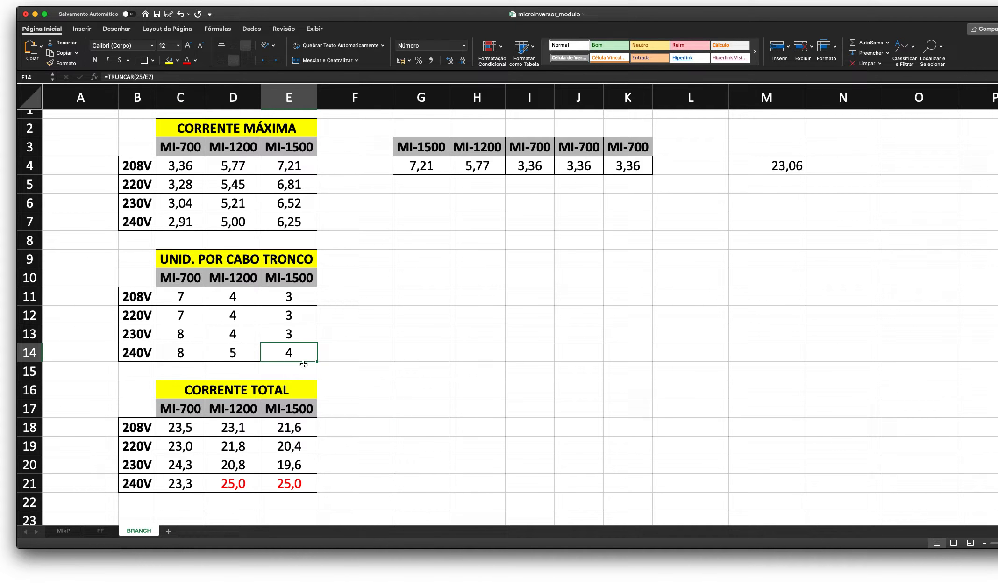
pyautogui.click(187, 60)
pyautogui.click(241, 357)
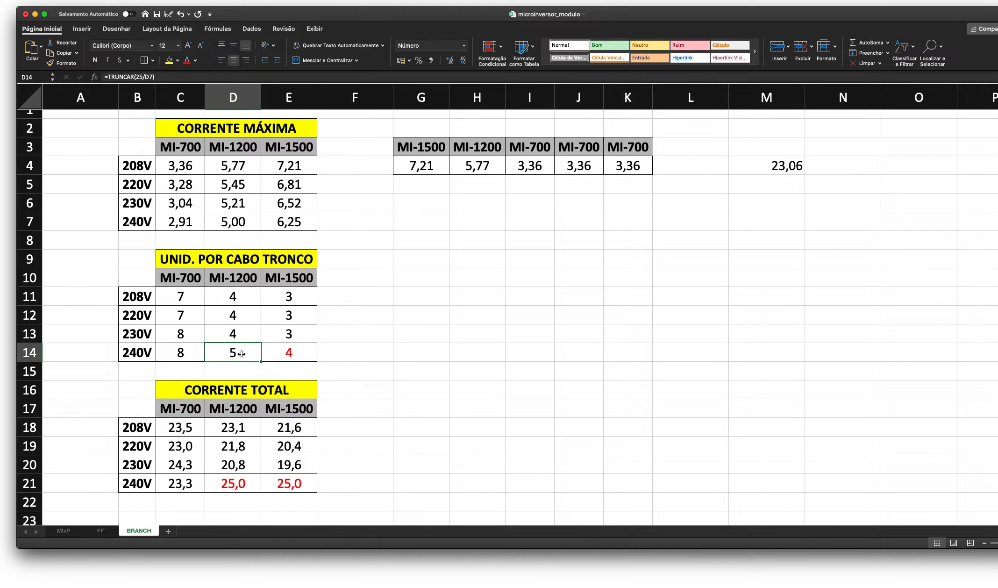
pyautogui.click(186, 60)
pyautogui.click(397, 377)
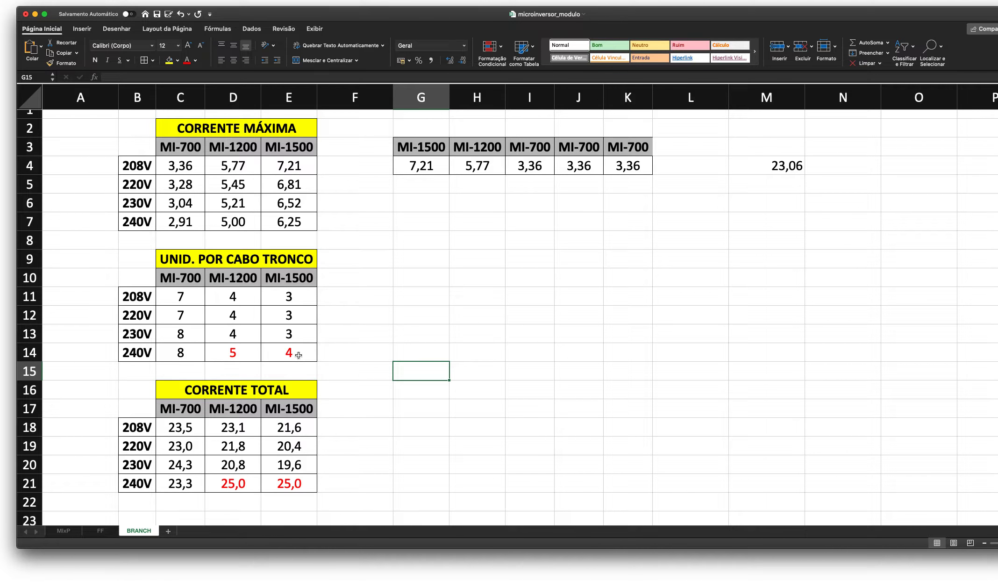
# Step: Review the red 240V unit count for MI-1200 and the red total currents for MI-1200 and MI-1500
pyautogui.click(230, 357)
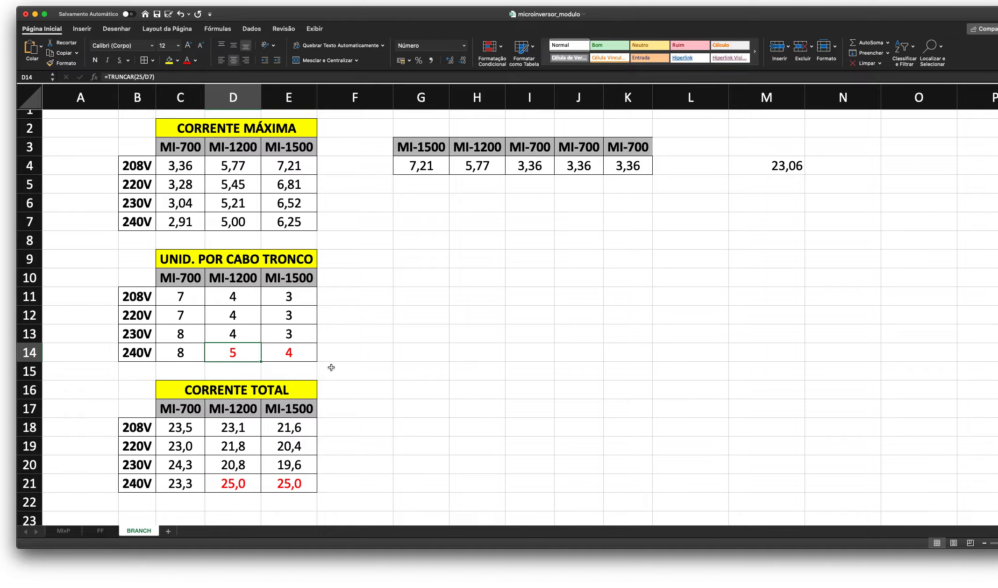
pyautogui.click(345, 470)
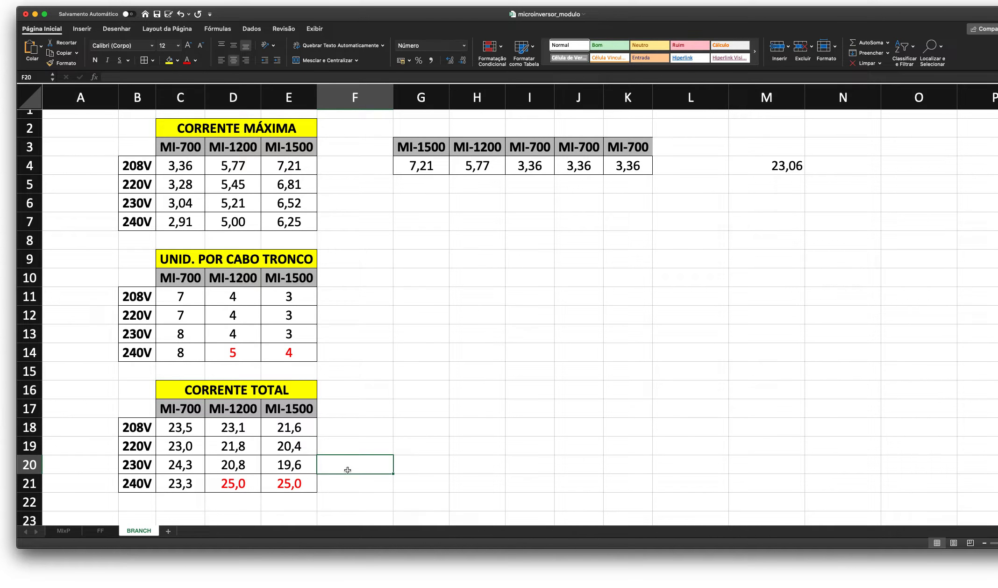
pyautogui.click(231, 482)
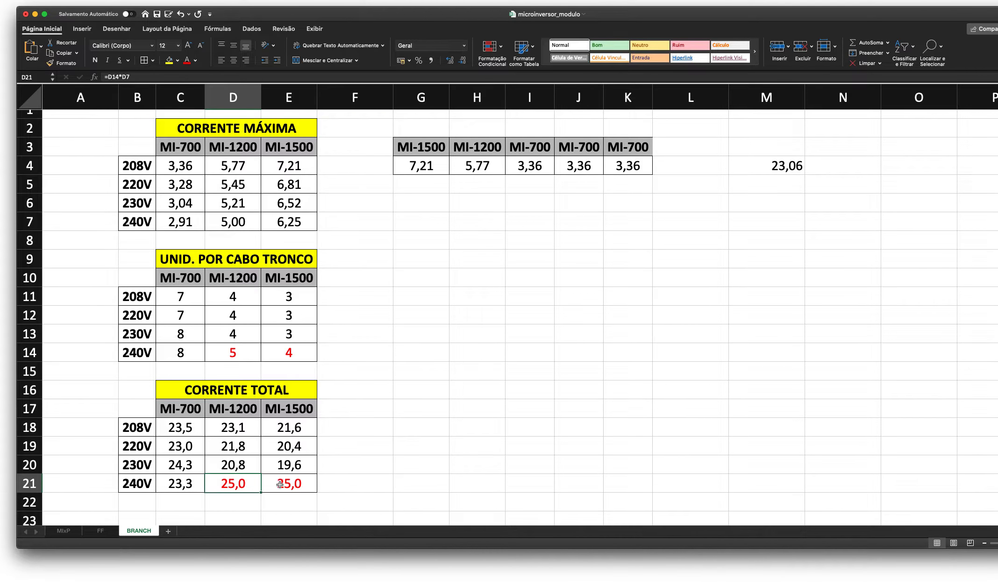
pyautogui.click(280, 484)
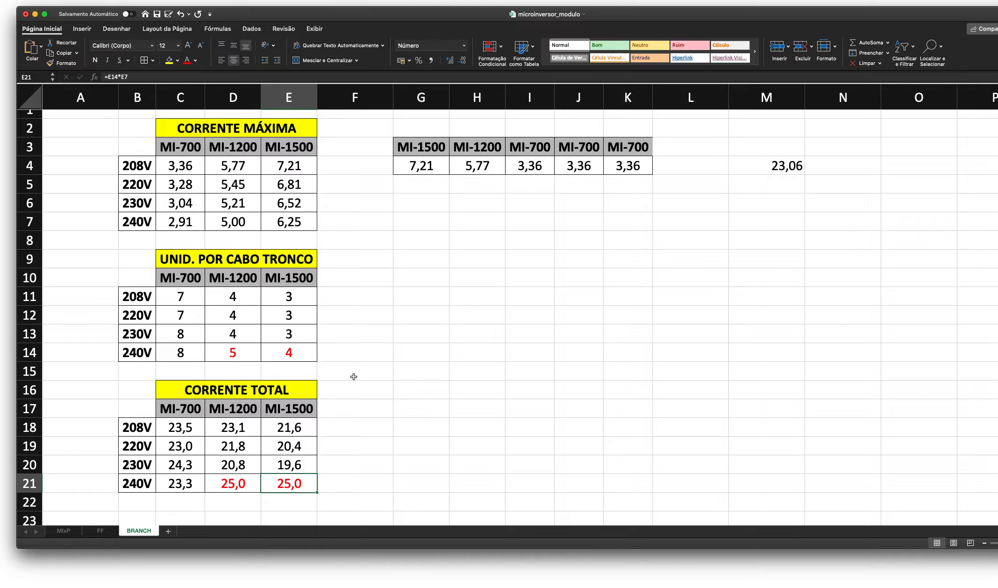
pyautogui.click(355, 414)
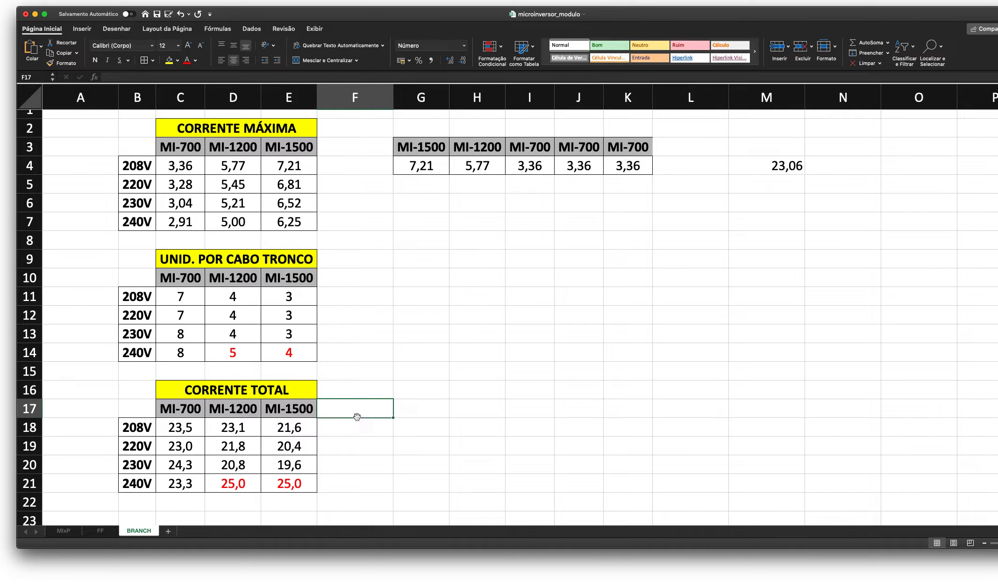
# Step: Examine the mixed trunk cable example in G3:K4 combining one MI-1500, one MI-1200 and three MI-700 units
pyautogui.click(425, 358)
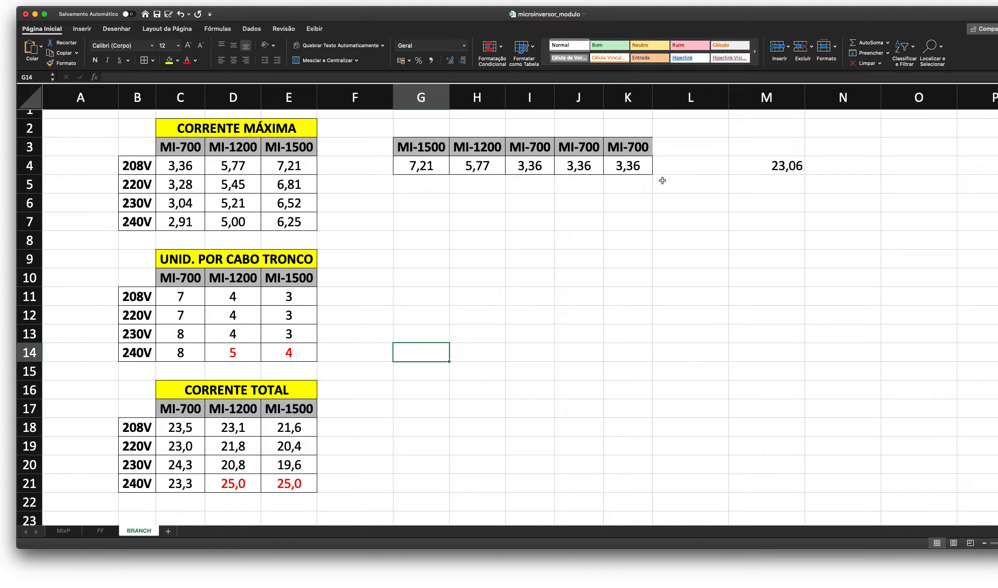
pyautogui.click(628, 195)
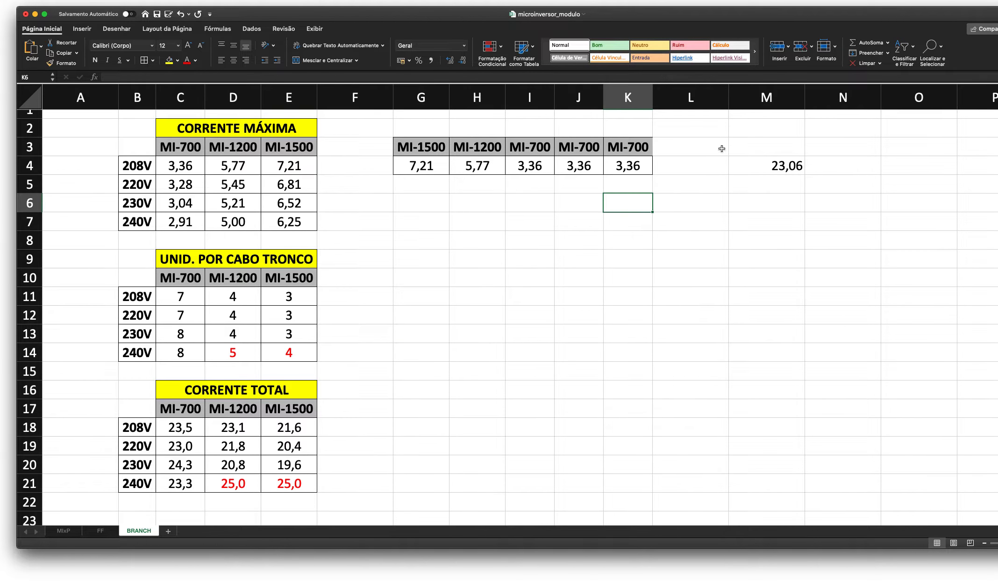
pyautogui.click(661, 183)
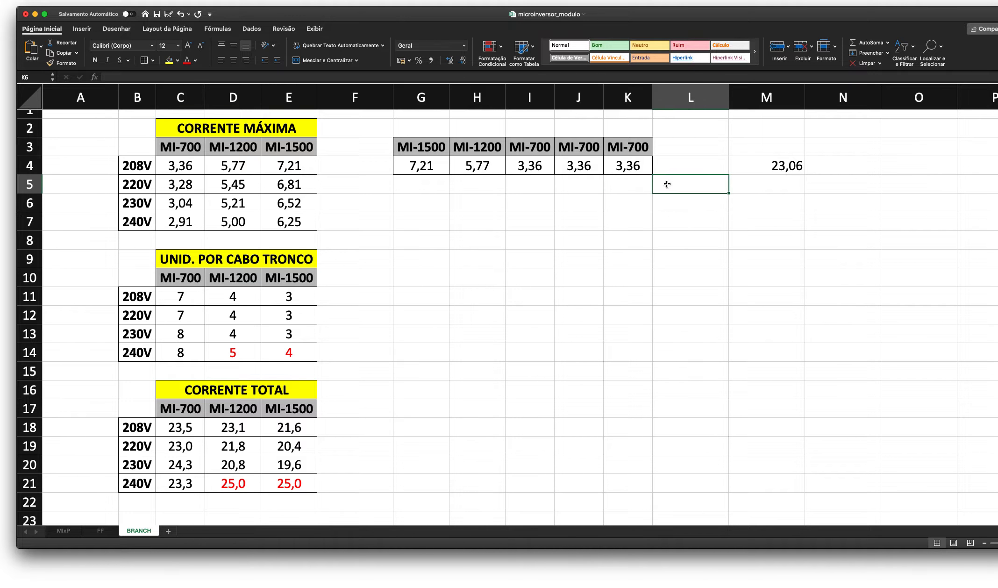
# Step: Check the individual unit currents in G4:K4 and their sum in M4 for the mixed trunk cable at 208V
pyautogui.click(432, 194)
pyautogui.click(422, 150)
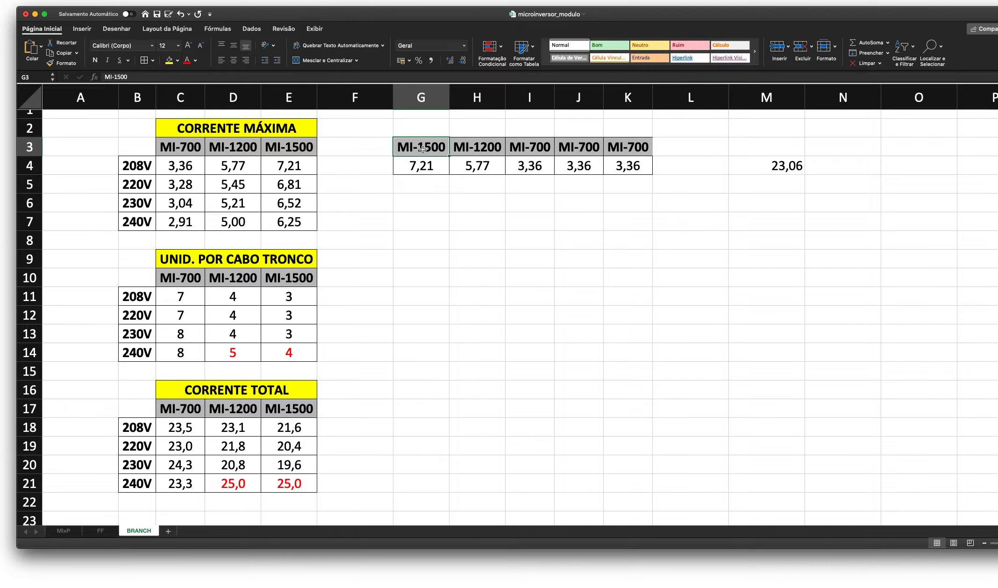
pyautogui.click(479, 183)
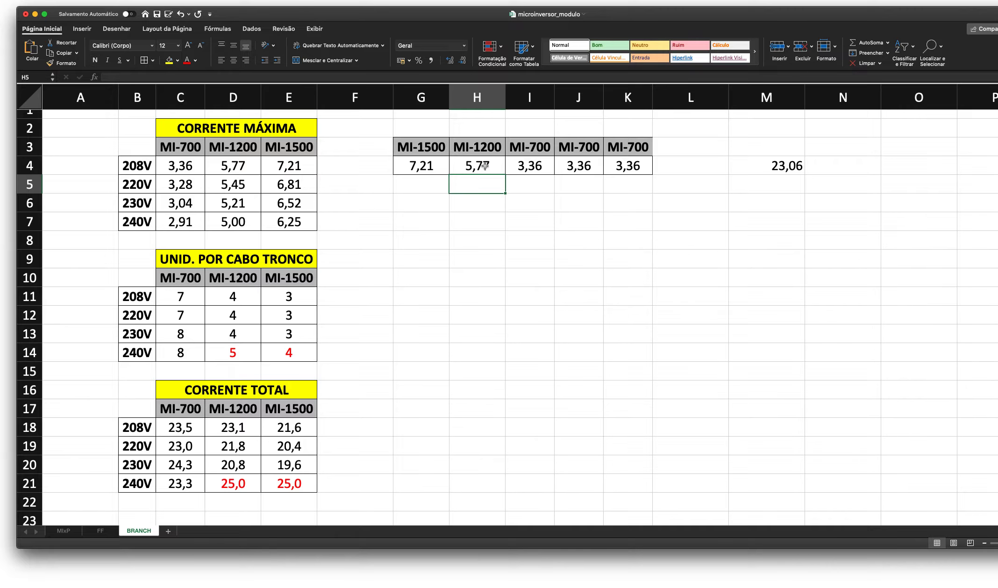
pyautogui.click(456, 228)
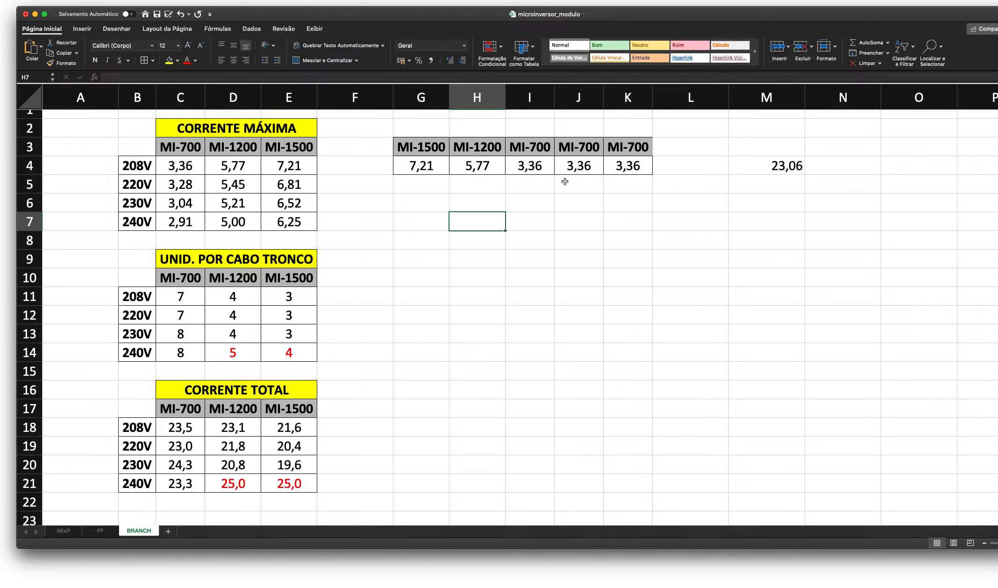
pyautogui.click(429, 178)
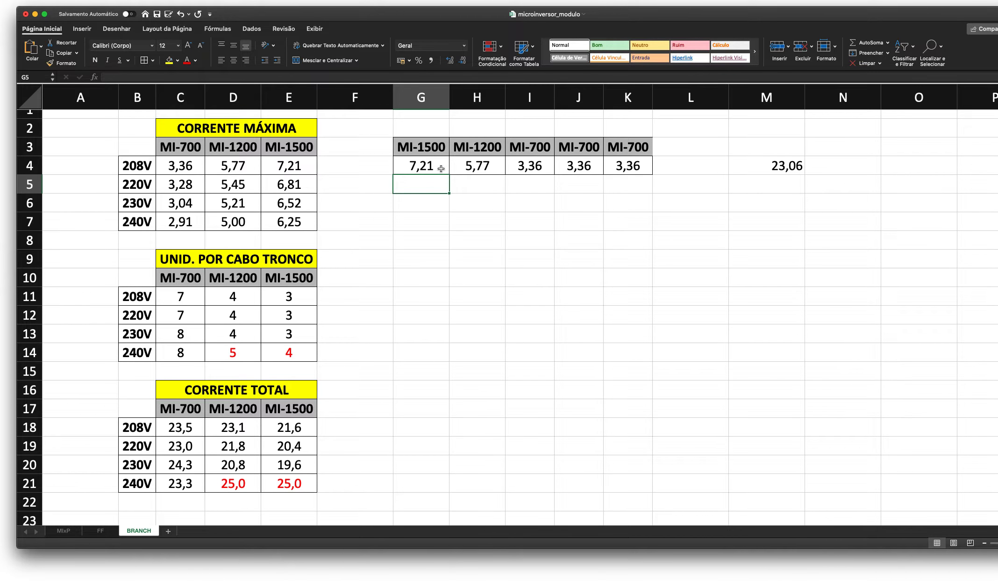
pyautogui.click(426, 168)
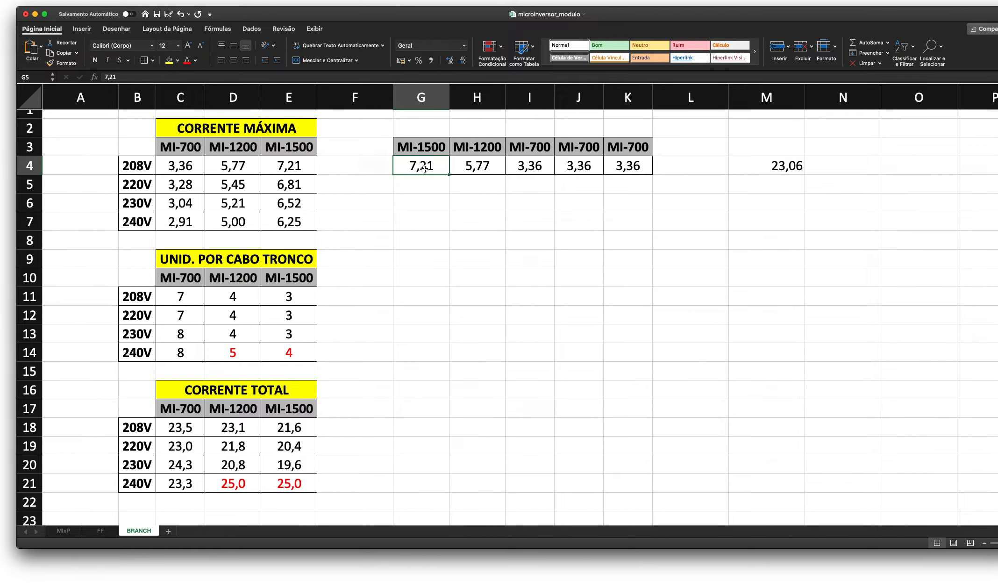
pyautogui.click(529, 171)
pyautogui.click(592, 171)
pyautogui.click(643, 173)
pyautogui.click(789, 175)
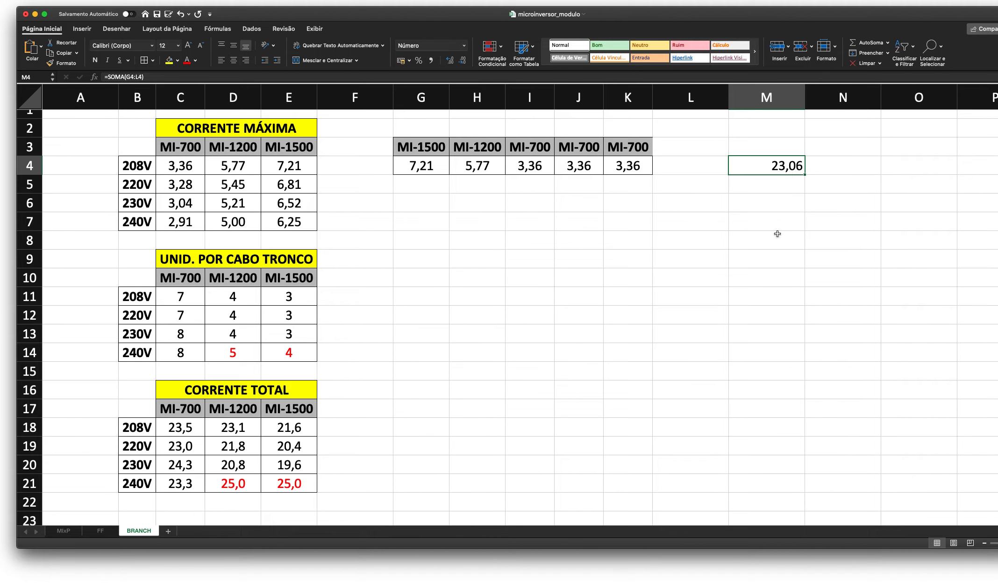
pyautogui.click(630, 233)
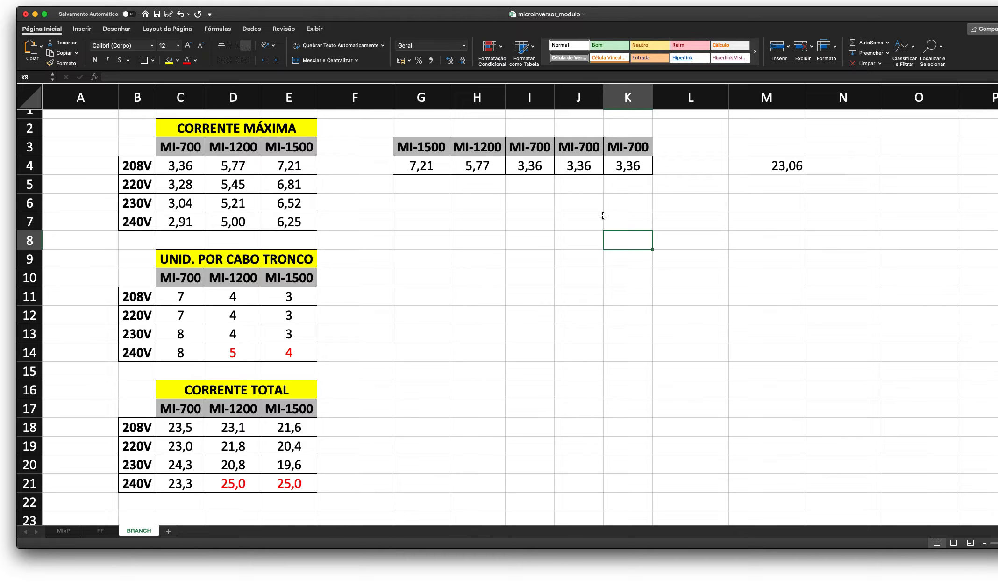
pyautogui.click(591, 199)
# Step: Replace the first MI-700 in I3:I4 with a copy of the MI-1200 heading and its 208V current from D3:D4
pyautogui.click(412, 151)
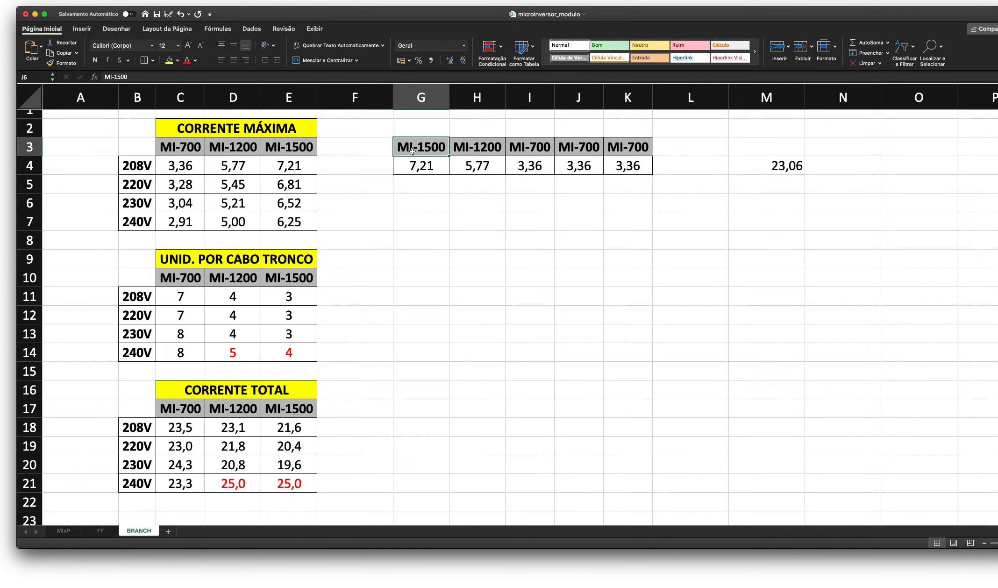
pyautogui.click(483, 150)
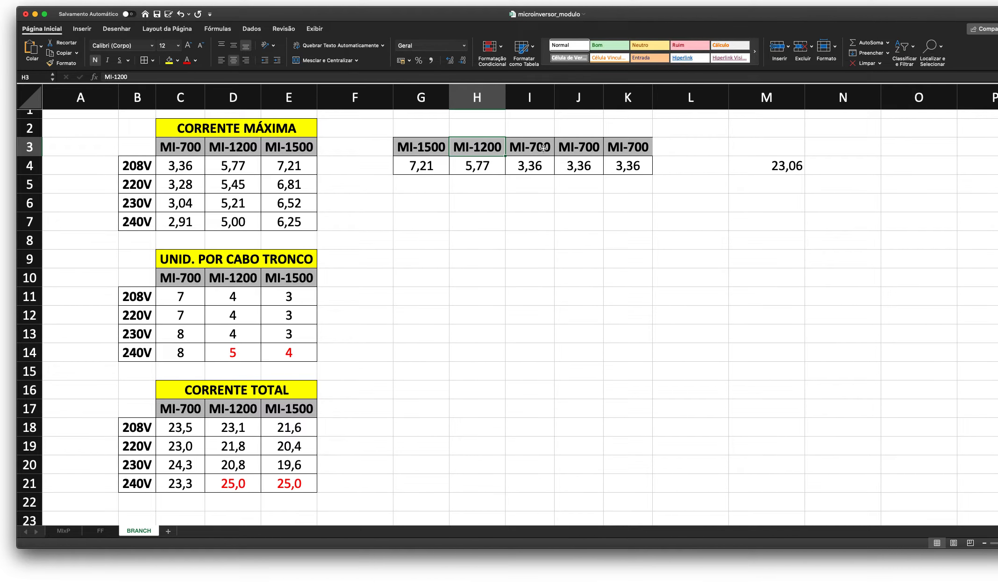
pyautogui.click(671, 209)
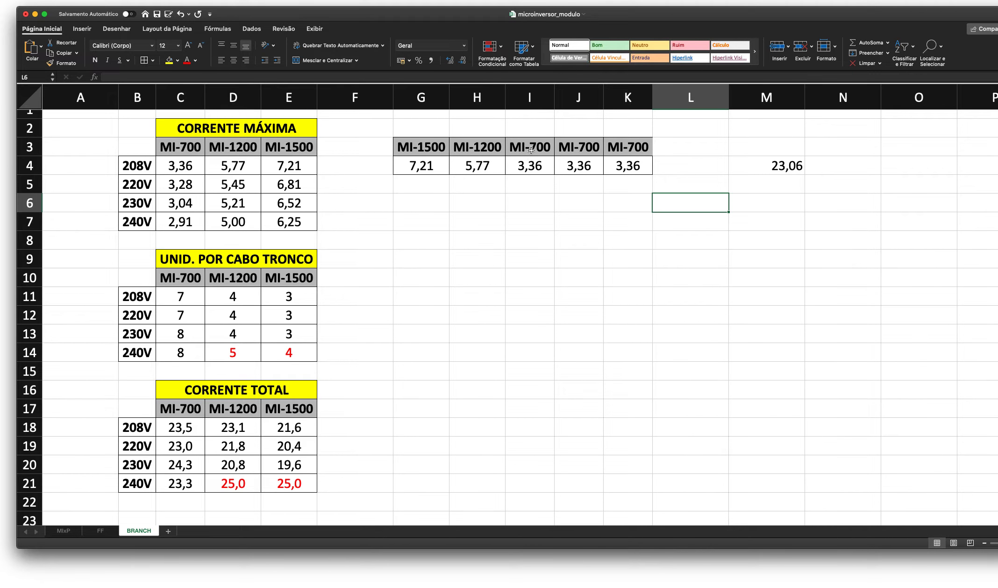
pyautogui.moveTo(531, 150); pyautogui.dragTo(531, 164)
pyautogui.click(633, 199)
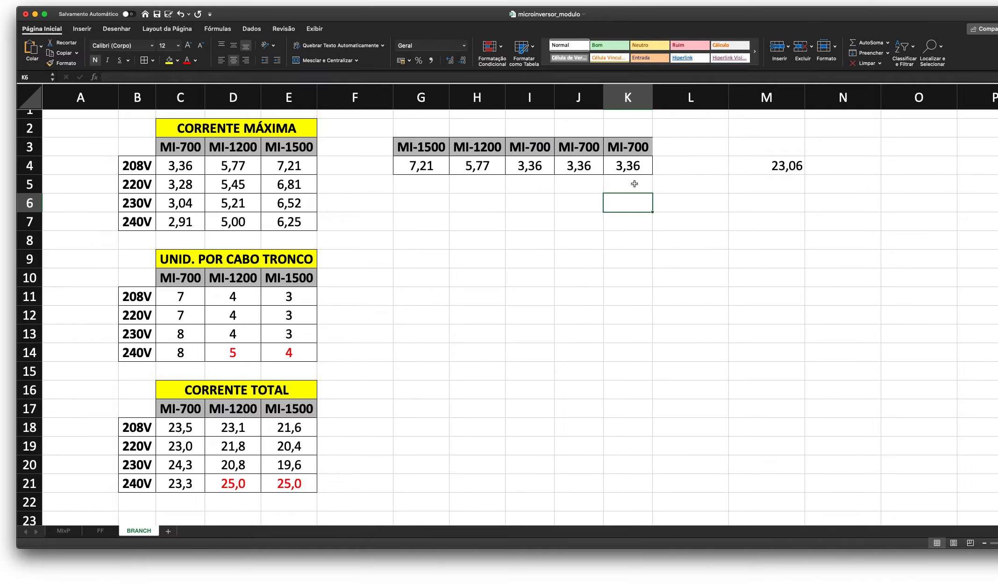
pyautogui.click(540, 155)
pyautogui.moveTo(240, 154); pyautogui.dragTo(241, 164)
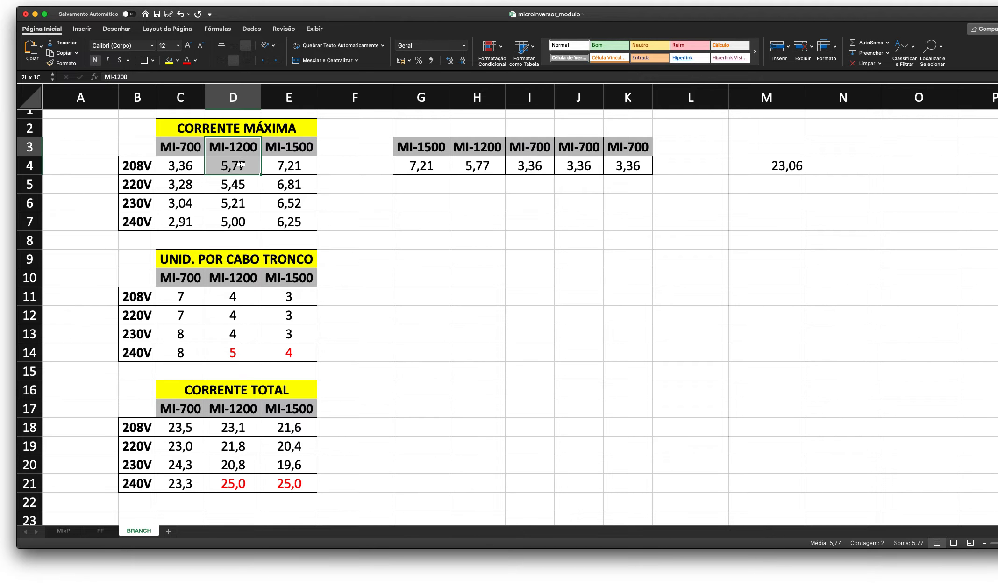
pyautogui.press('super+c')
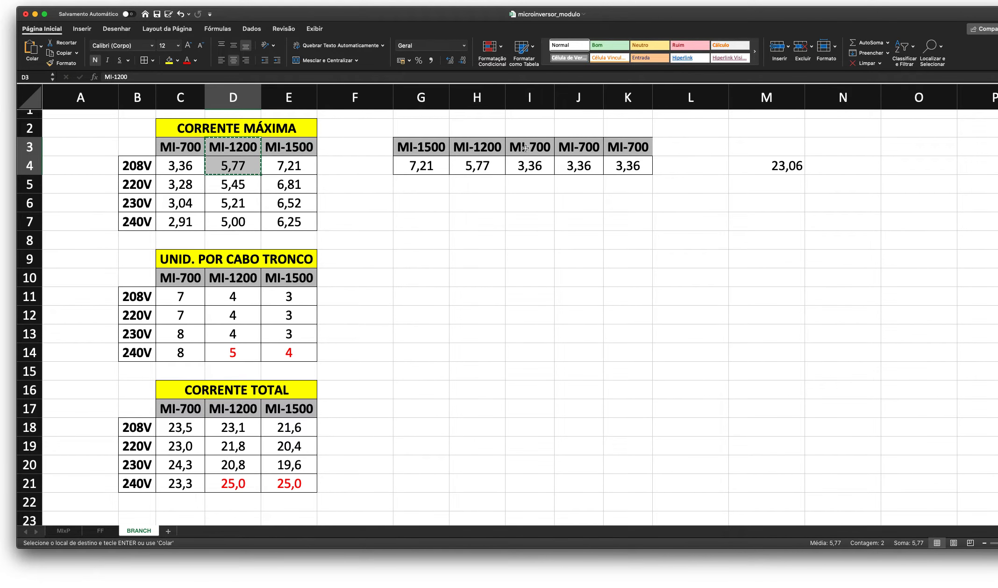
pyautogui.click(527, 148)
pyautogui.press('super+v')
pyautogui.click(544, 199)
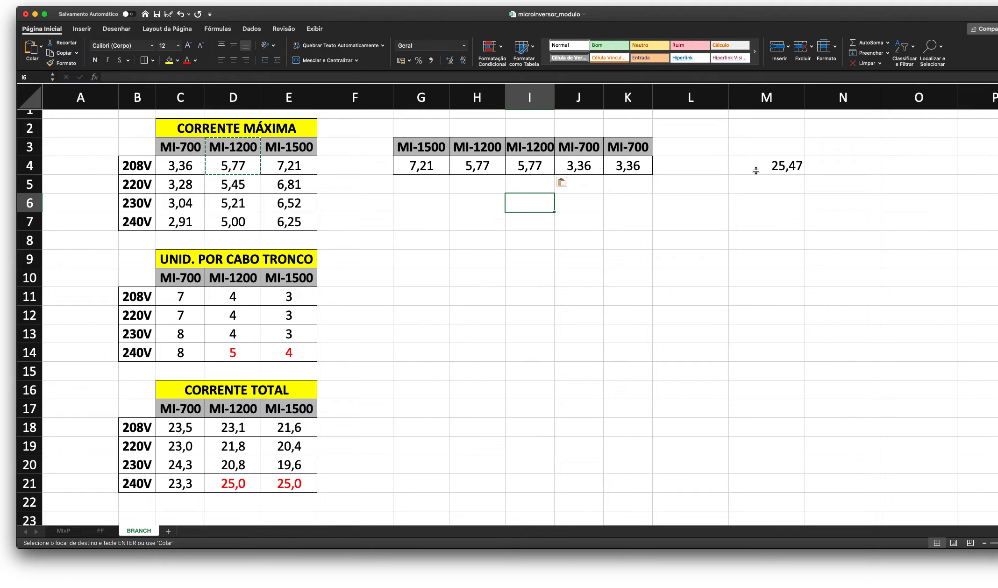
# Step: Check the total current in M4 and delete column K to remove the last MI-700 from the mixed trunk cable
pyautogui.click(779, 171)
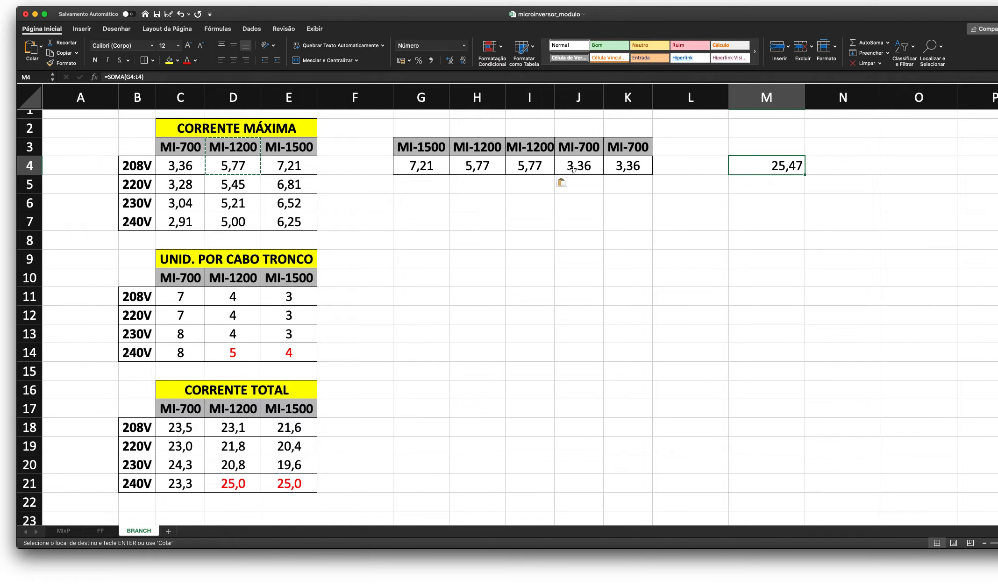
pyautogui.click(534, 206)
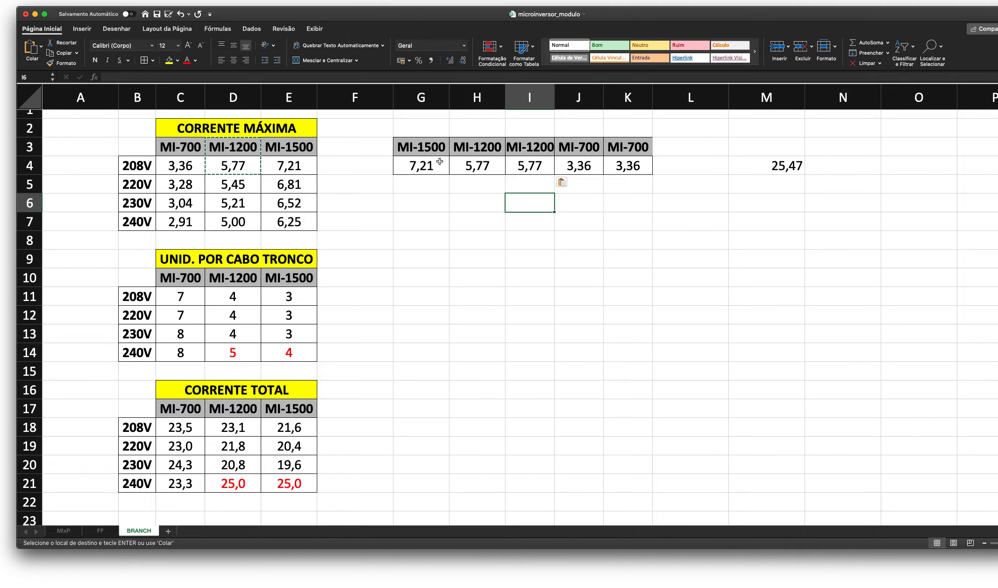
pyautogui.click(531, 184)
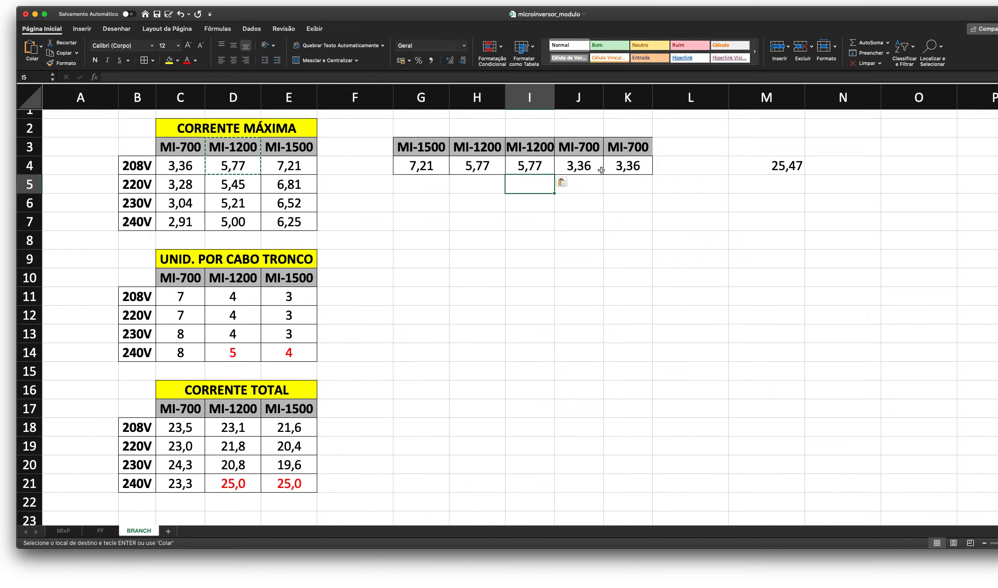
pyautogui.click(637, 220)
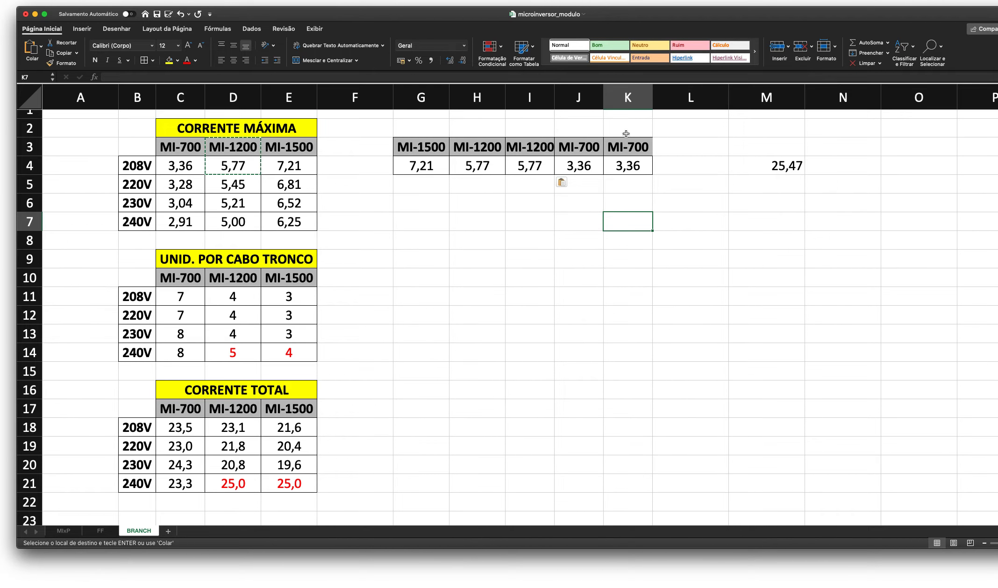
pyautogui.rightClick(625, 95)
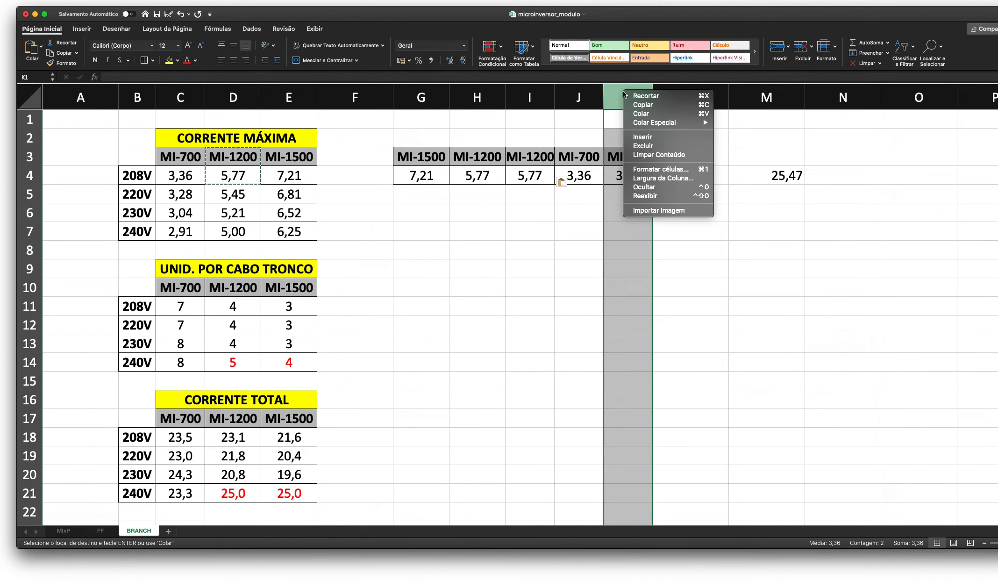
pyautogui.click(643, 146)
pyautogui.click(670, 210)
pyautogui.press('Up')
pyautogui.press('Up')
pyautogui.press('Right')
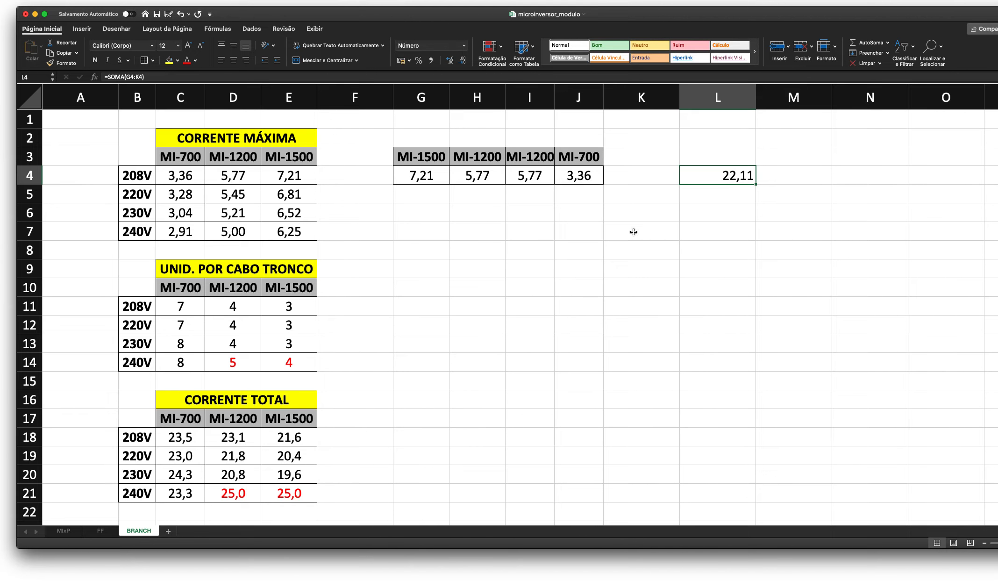
# Step: Review the one MI-1500, two MI-1200 and one MI-700 mix, its total in L4, and the maximum currents at the other voltages
pyautogui.scroll(-1, 633, 232)
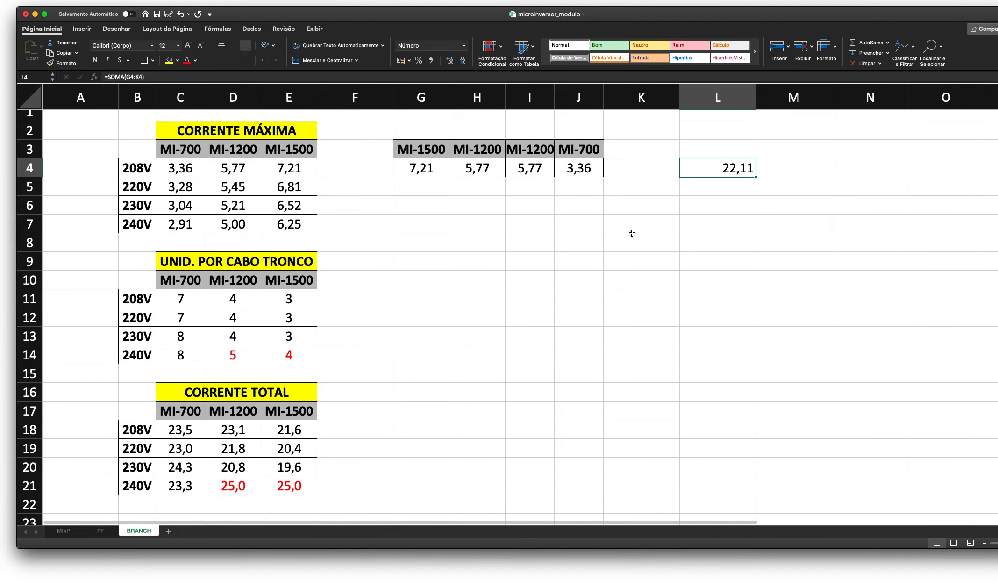
pyautogui.click(627, 221)
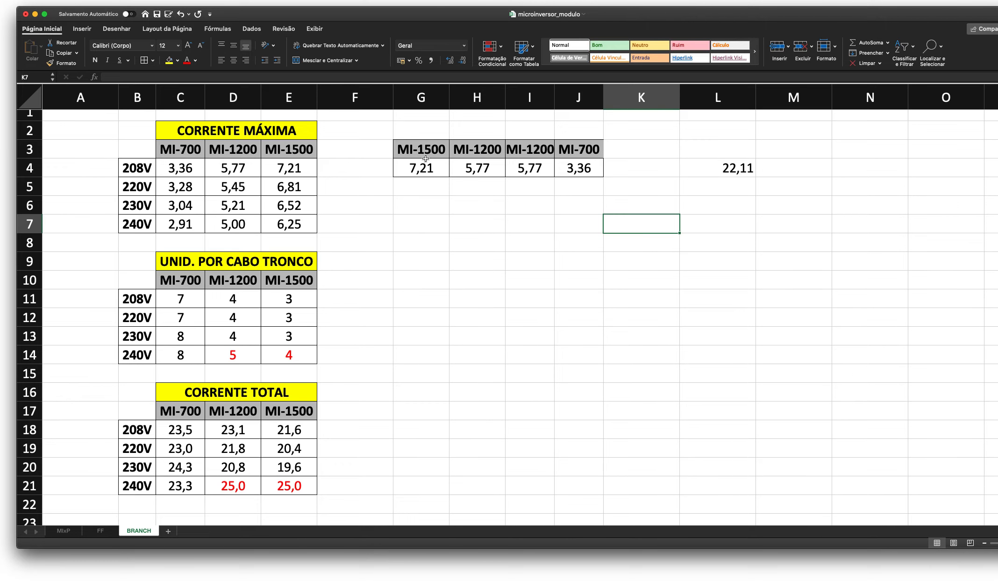
pyautogui.click(486, 204)
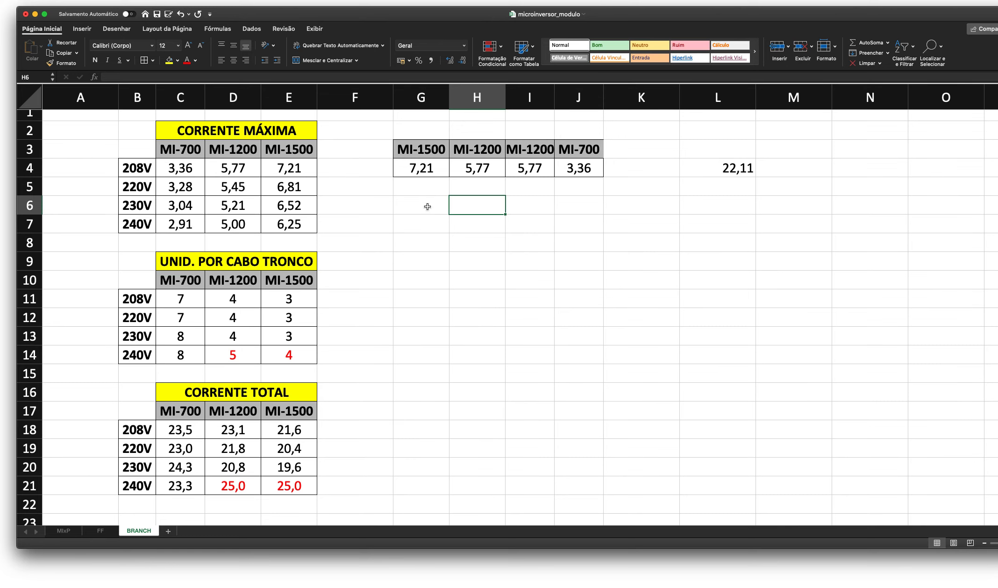
pyautogui.click(135, 189)
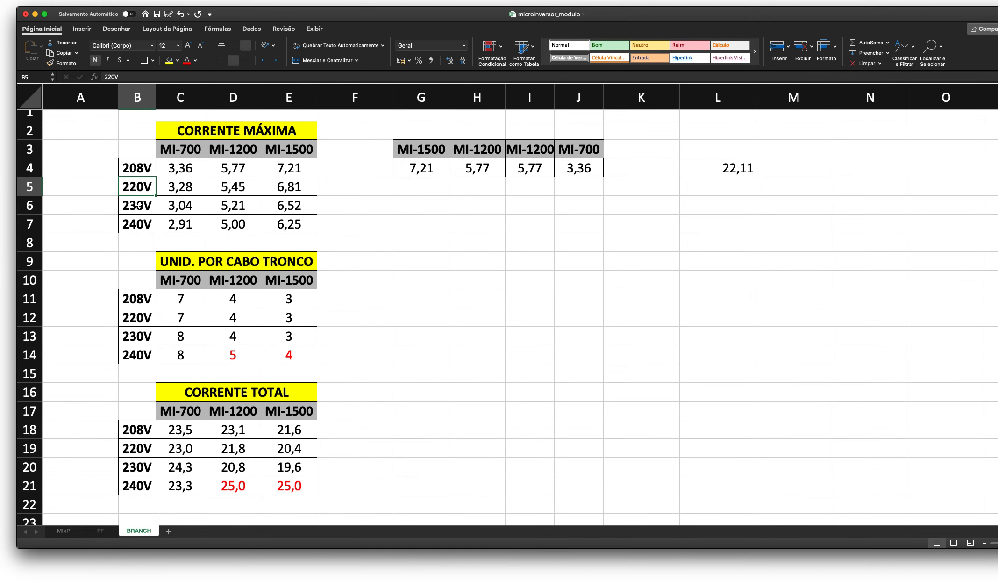
pyautogui.click(183, 208)
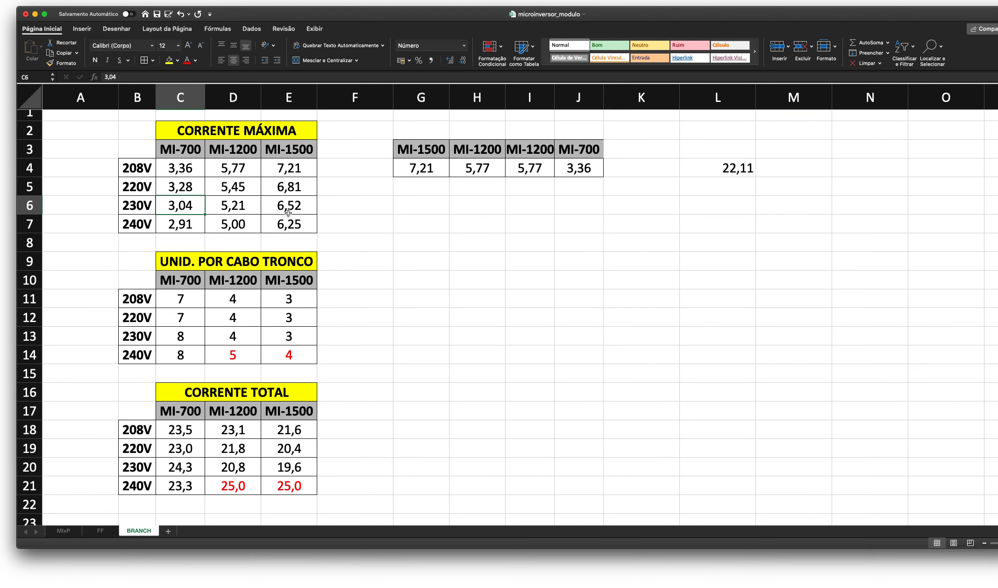
pyautogui.click(527, 223)
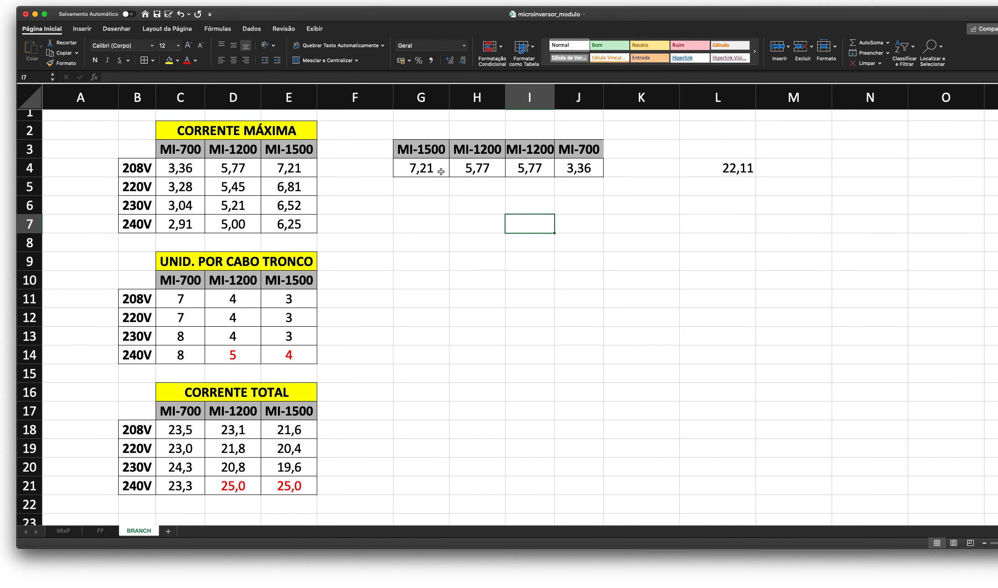
pyautogui.click(718, 185)
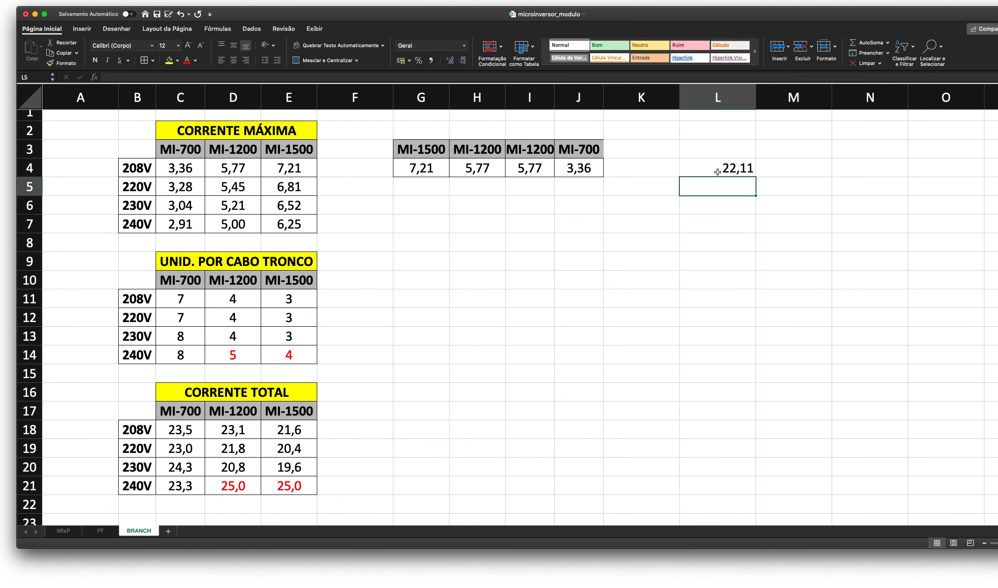